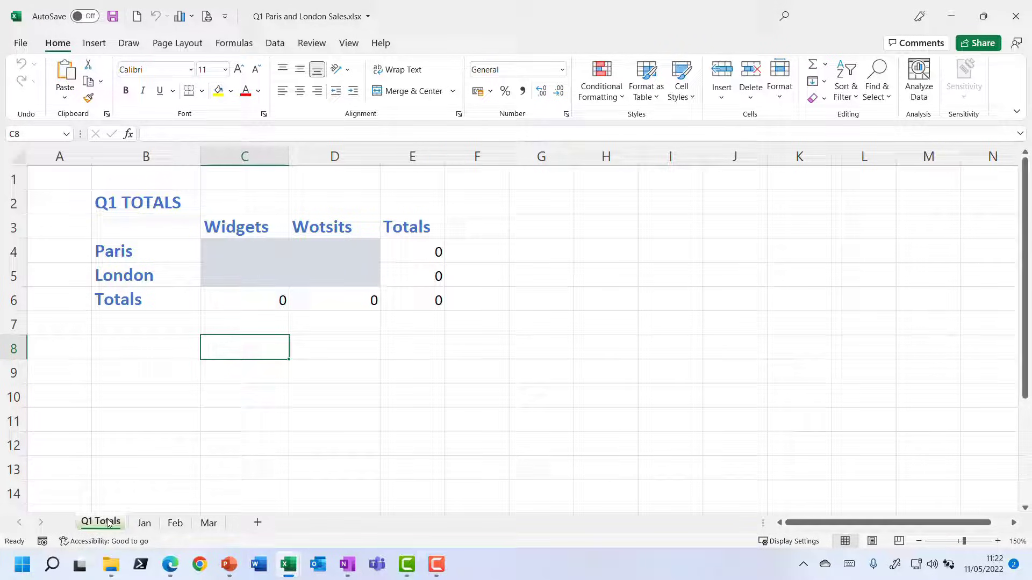
Look over the Jan, Feb and Mar sheets, then return to Q1 Totals.
left_click(143, 524)
left_click(176, 524)
left_click(204, 524)
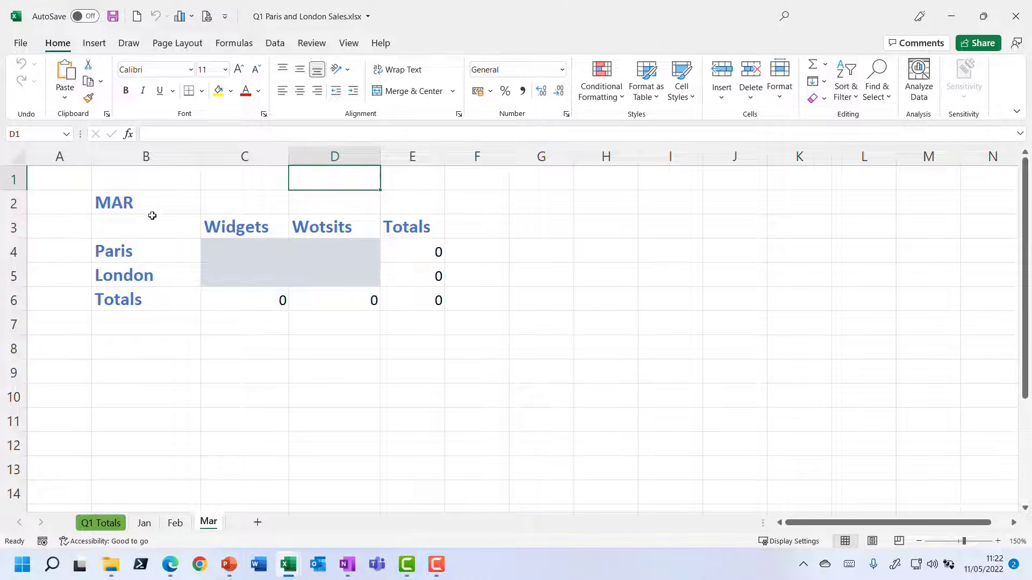
left_click(175, 523)
left_click(143, 524)
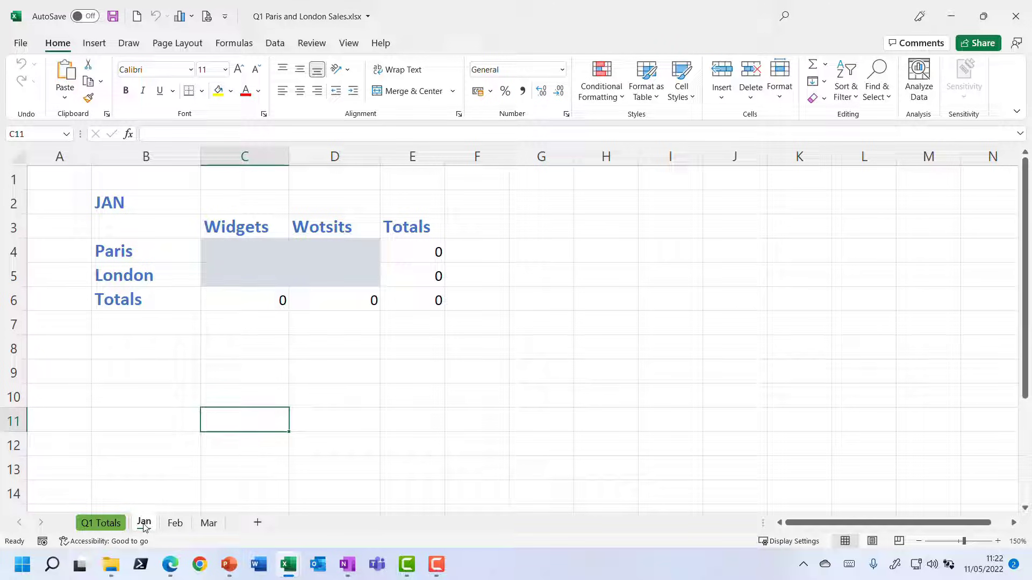
left_click(163, 205)
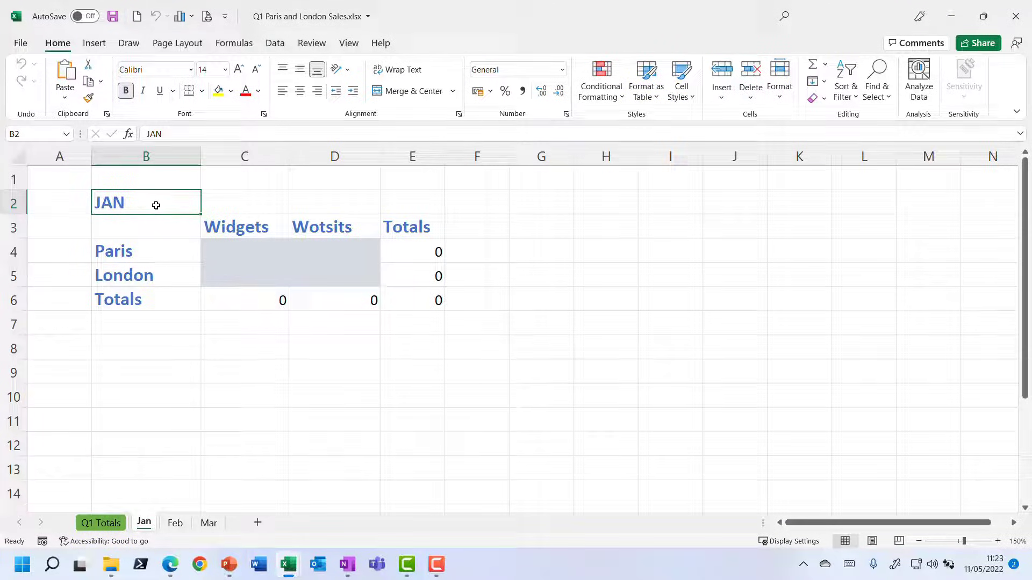
left_click(175, 523)
left_click(209, 523)
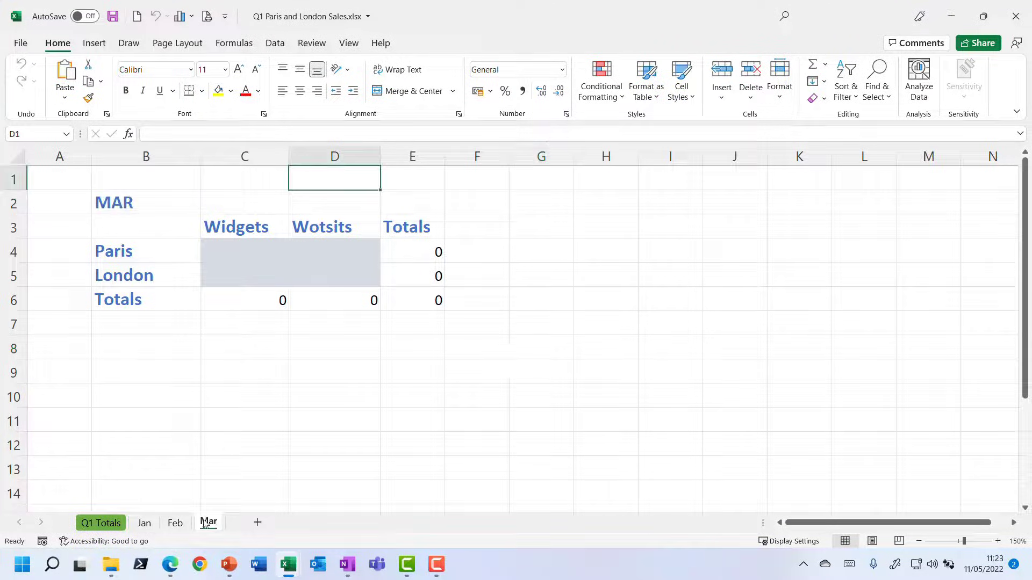
left_click(143, 524)
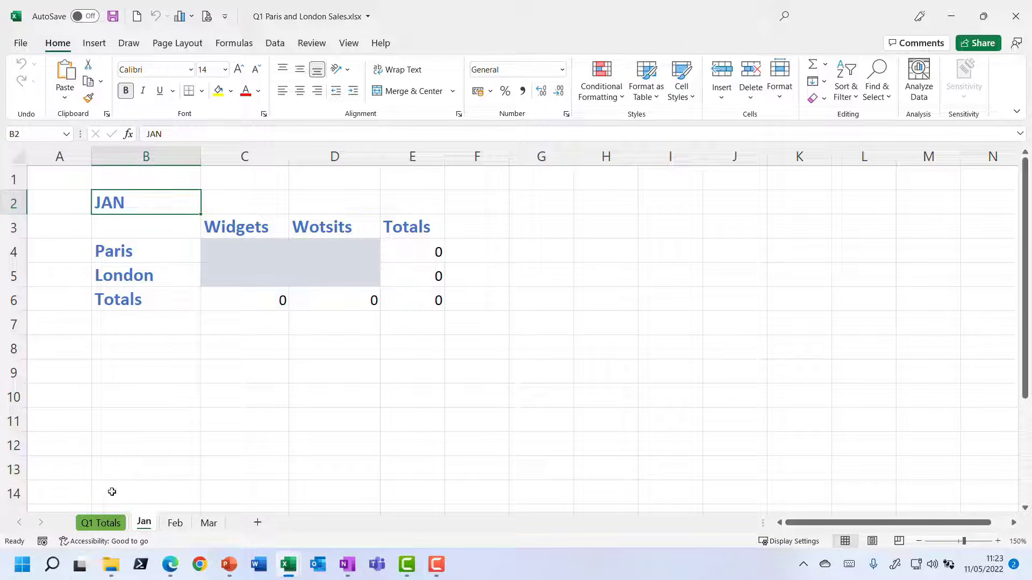
left_click(105, 524)
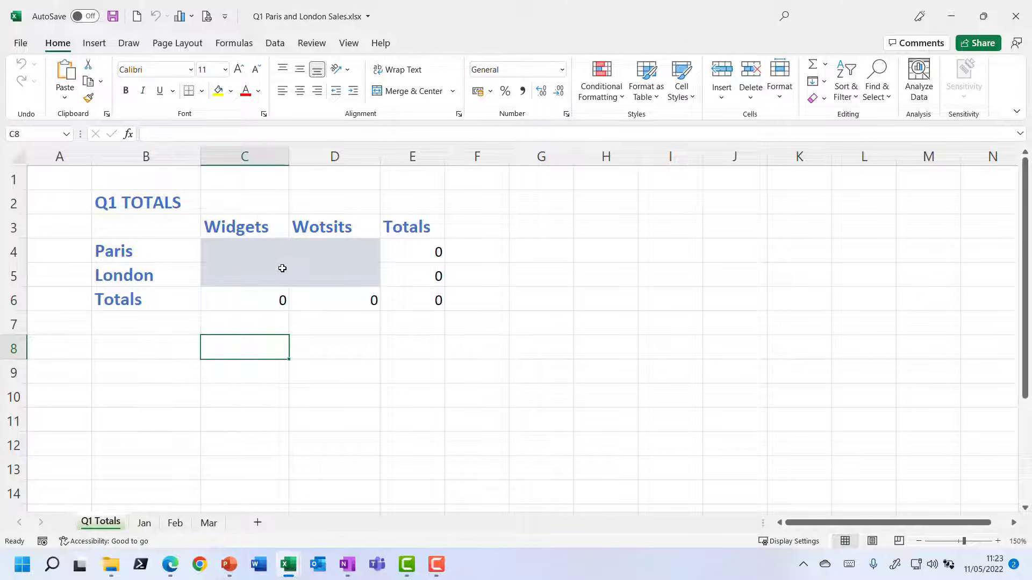
Group Jan to Mar and enter 100 into C4:D5 on all three sheets at once.
left_click(145, 527)
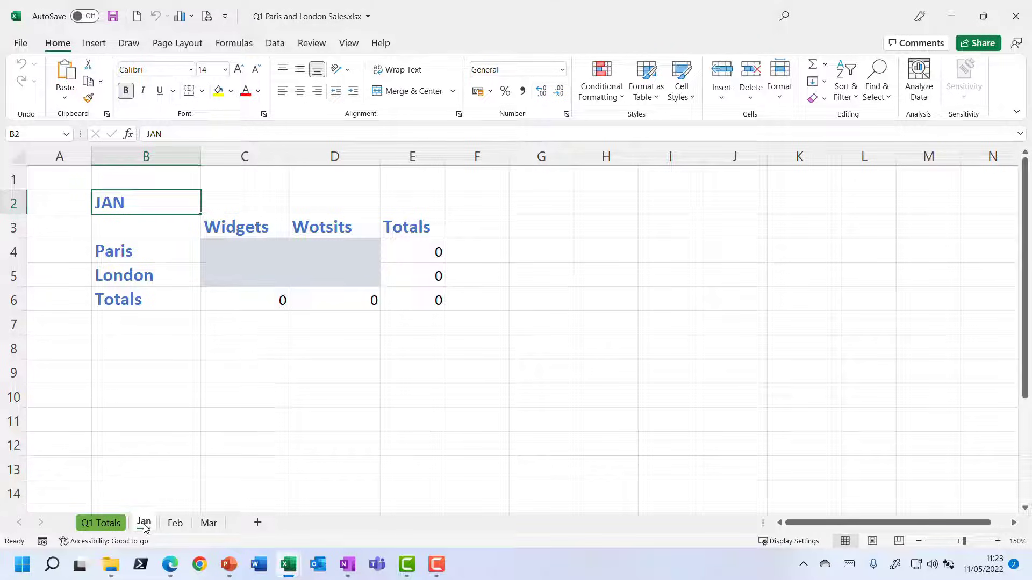
left_click(209, 524, "shift")
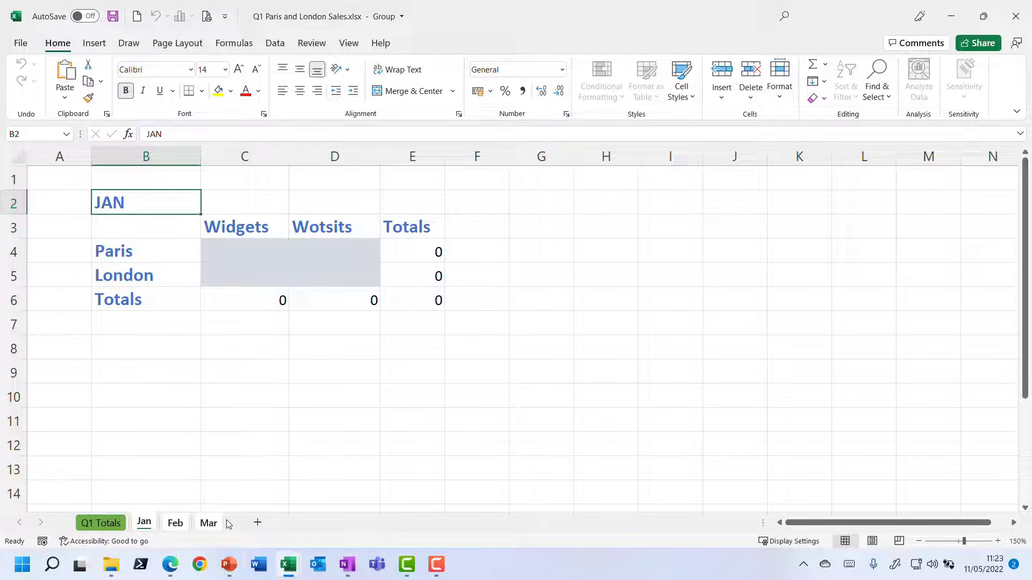
left_click_drag(229, 251, 329, 273)
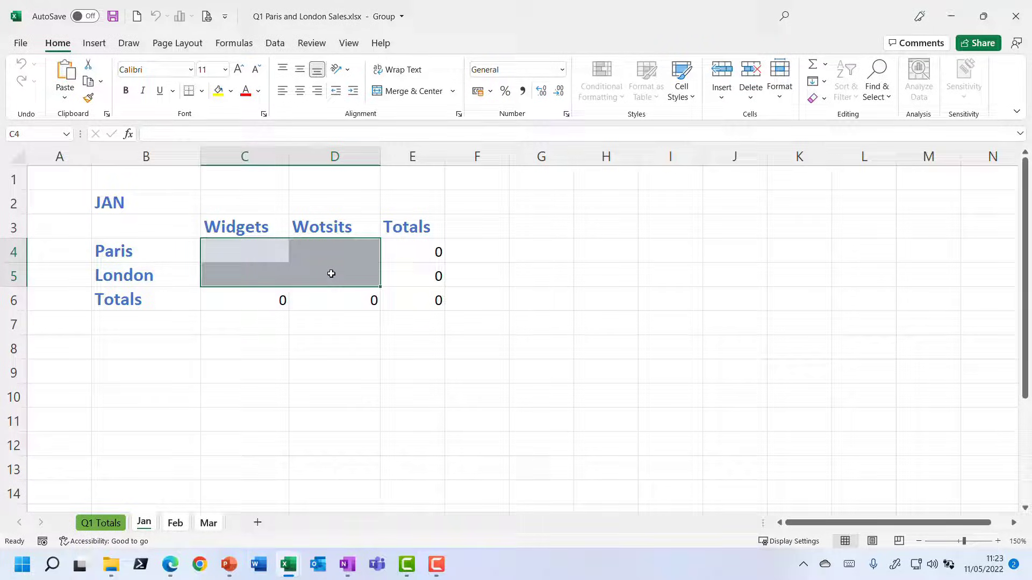
type("100")
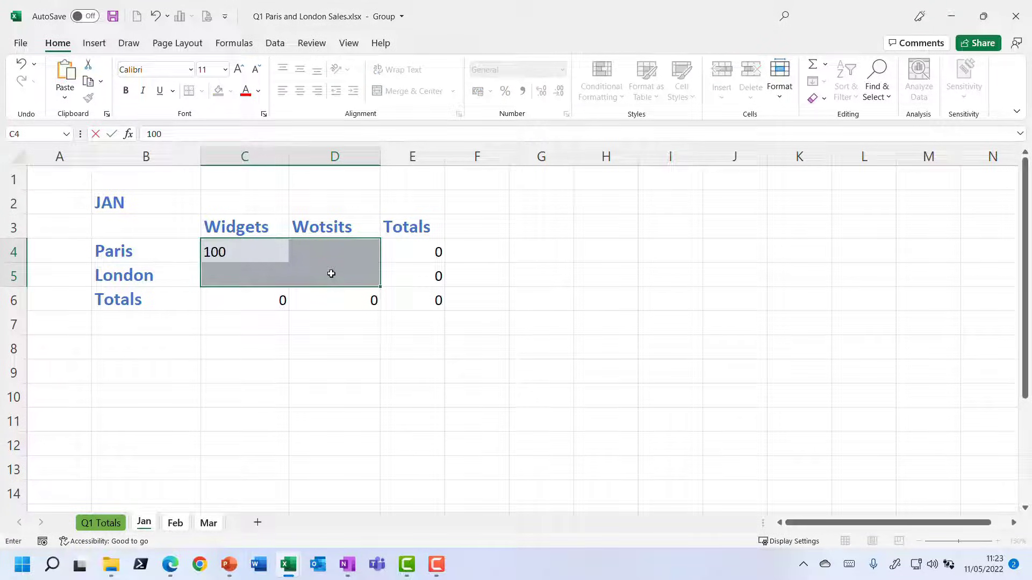
key("ctrl+Return")
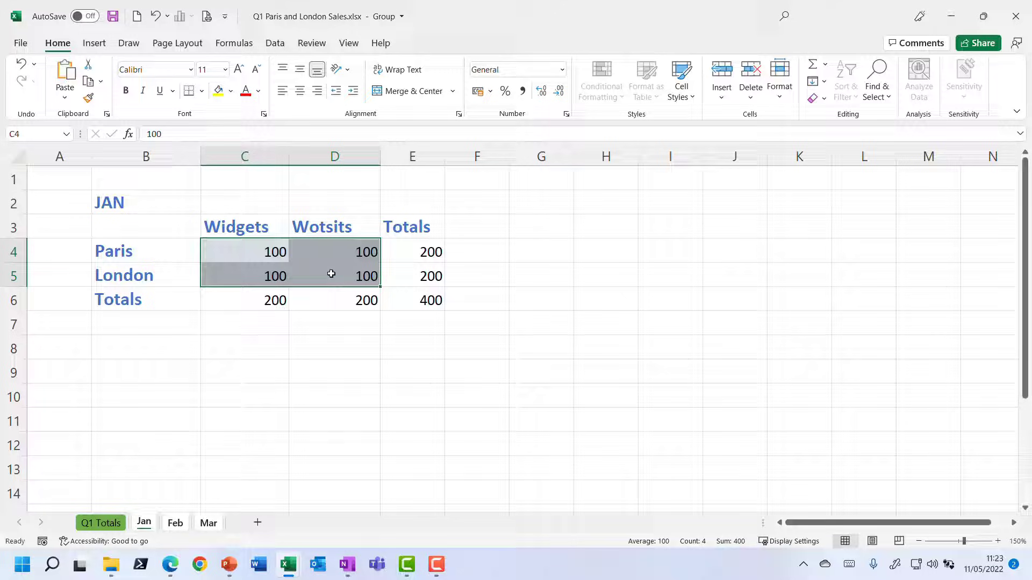
Ungroup the sheets and confirm each month now shows 100 in C4:D5.
left_click(110, 527)
left_click(142, 526)
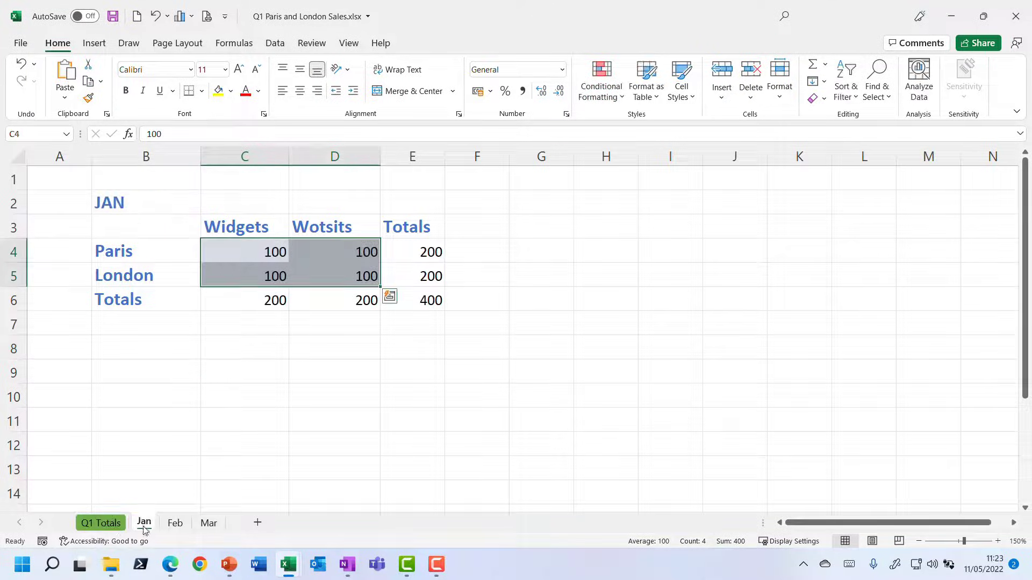
left_click(175, 525)
left_click(209, 526)
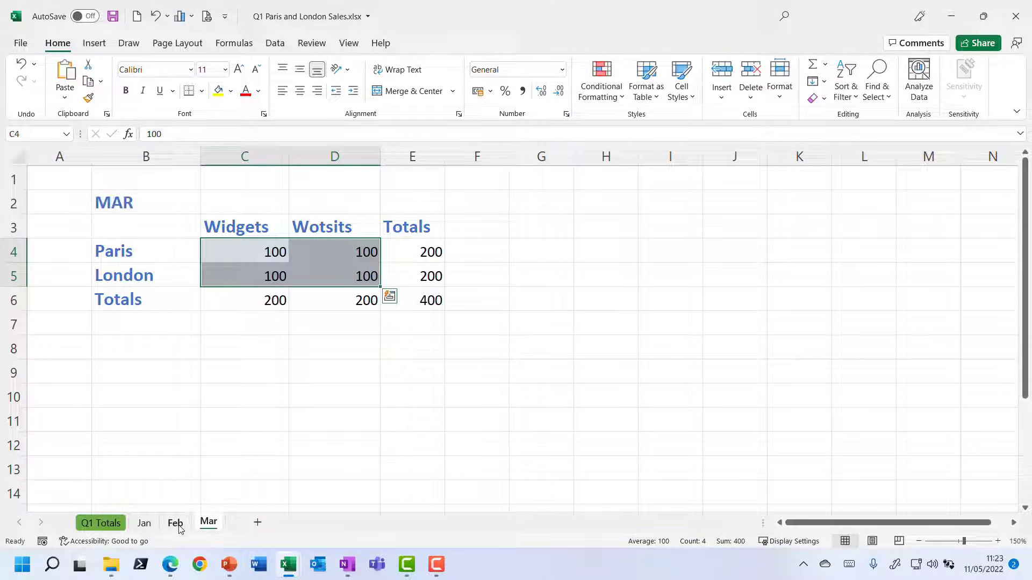
left_click(175, 524)
left_click(144, 524)
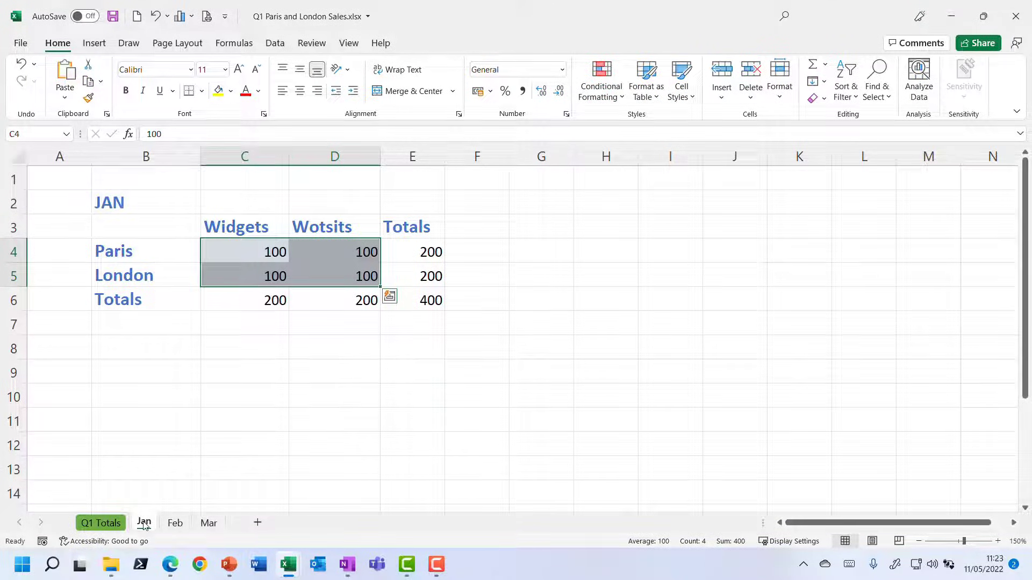
left_click(103, 524)
Inspect the empty Q1 Totals cells C5 and C4, then revisit the month sheets.
left_click(247, 274)
left_click(247, 250)
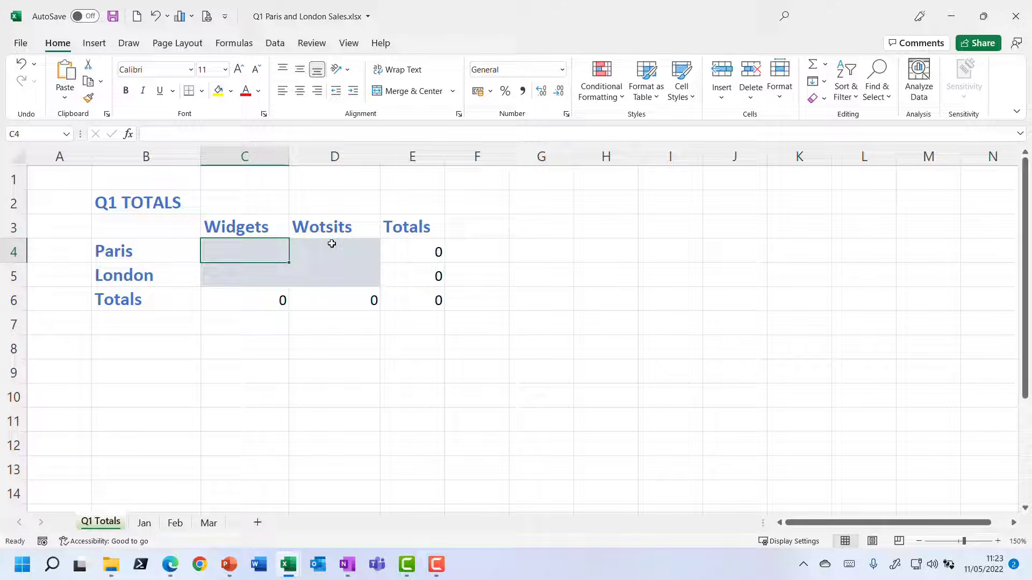
left_click(144, 524)
left_click(175, 524)
left_click(204, 524)
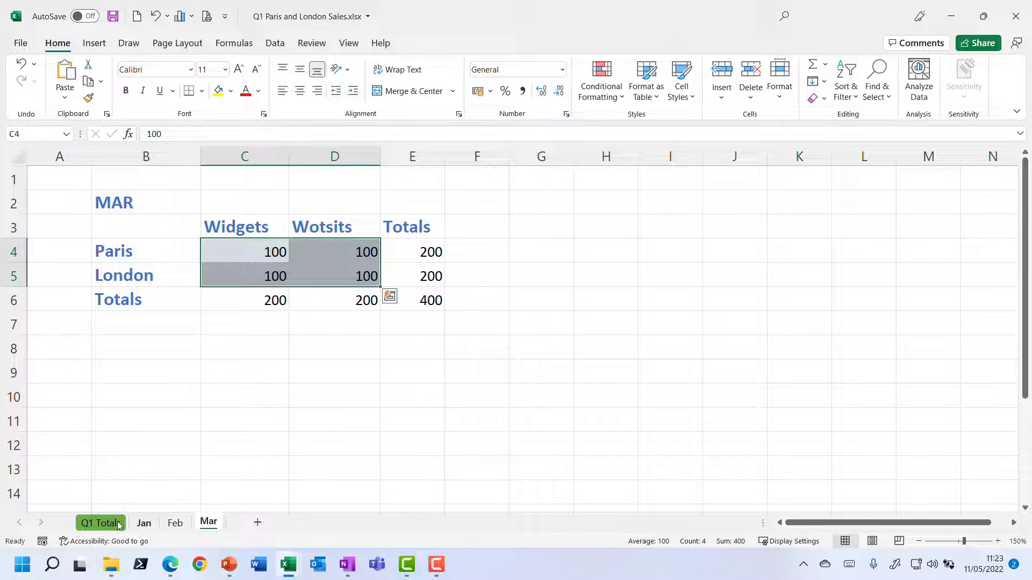
left_click(108, 524)
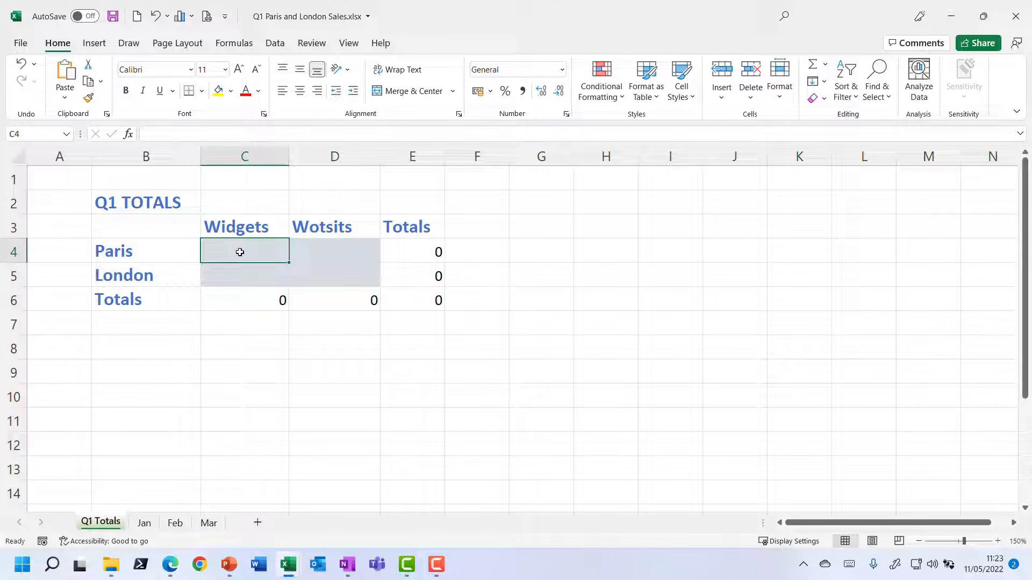
Build the formula =Jan!C4+Feb!C4+Mar!C4 in Q1 Totals cell C4.
type("=")
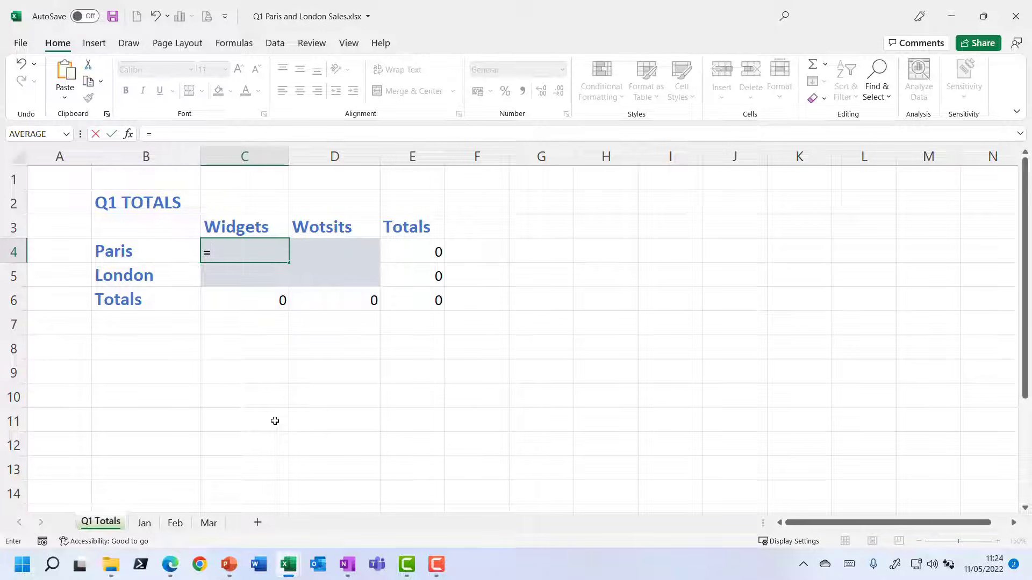
left_click(144, 522)
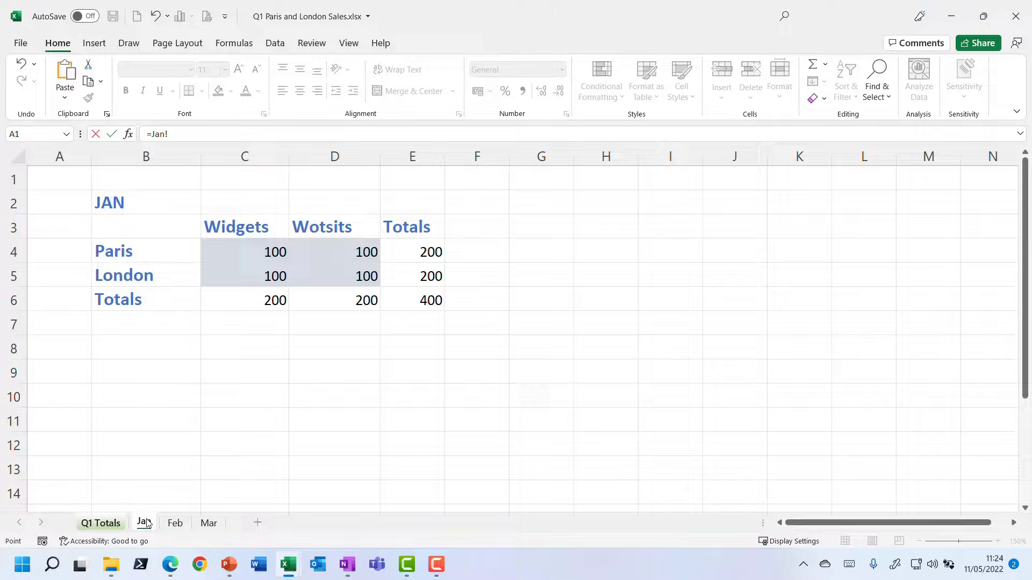
left_click(221, 250)
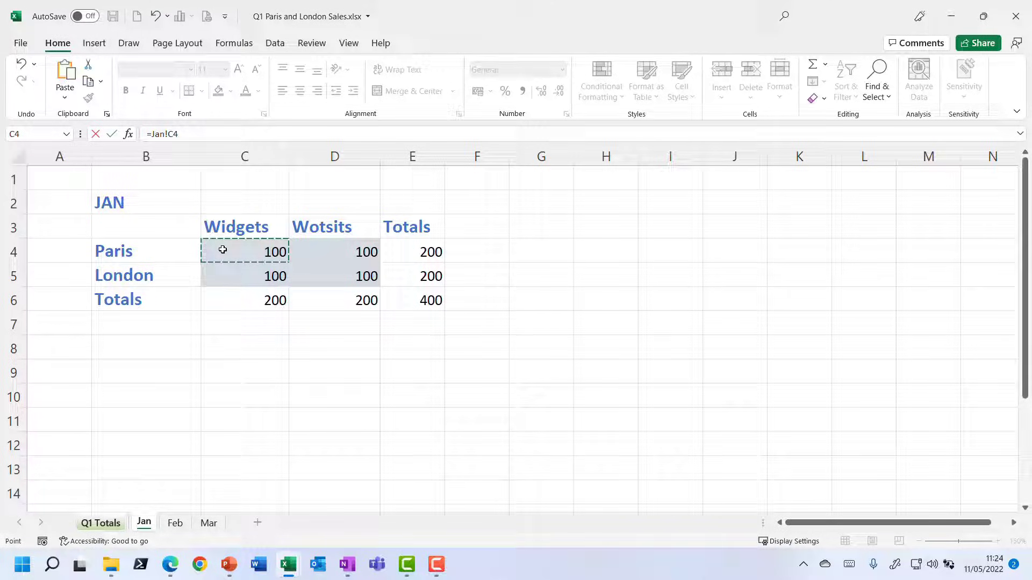
type("+")
left_click(176, 523)
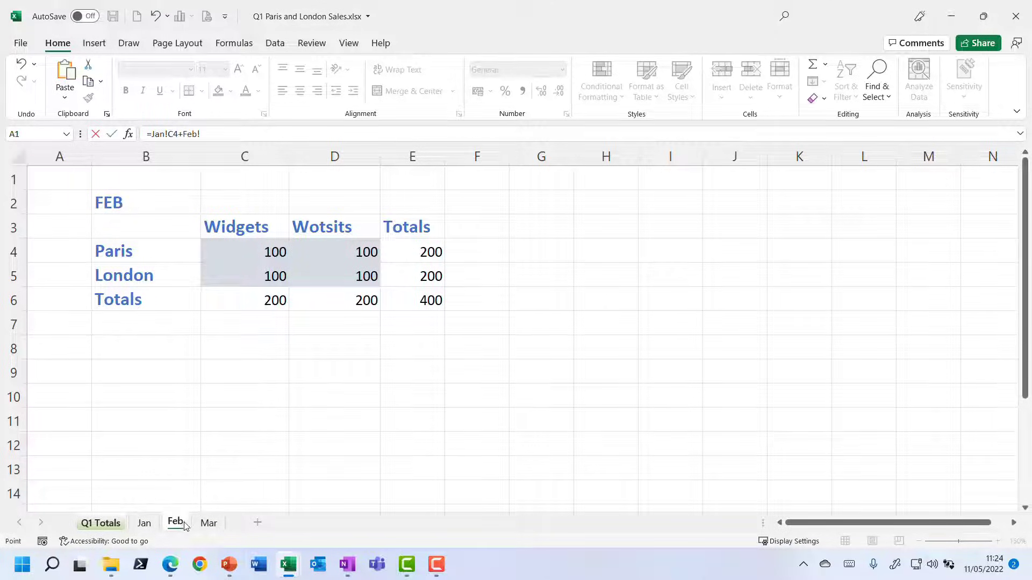
left_click(234, 247)
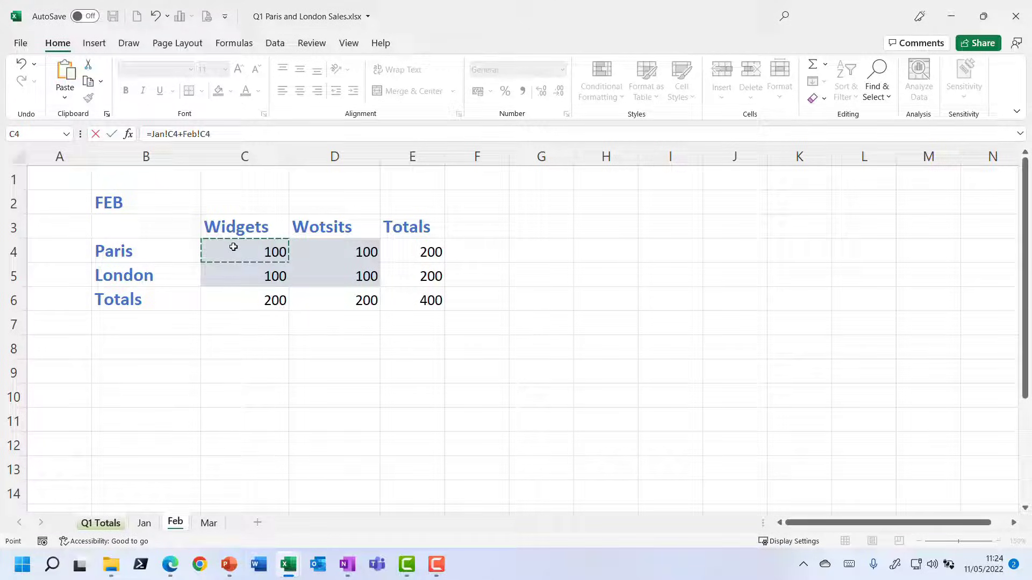
type("+")
left_click(209, 523)
left_click(234, 252)
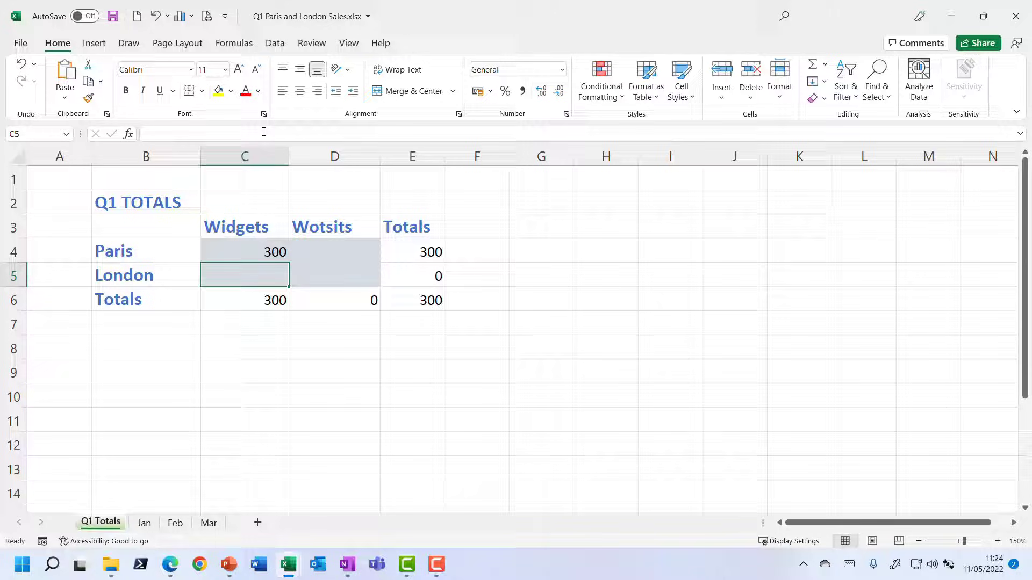
Copy C4's sum formula across C4:D5, check D5's copy, then delete all four formulas.
left_click(234, 252)
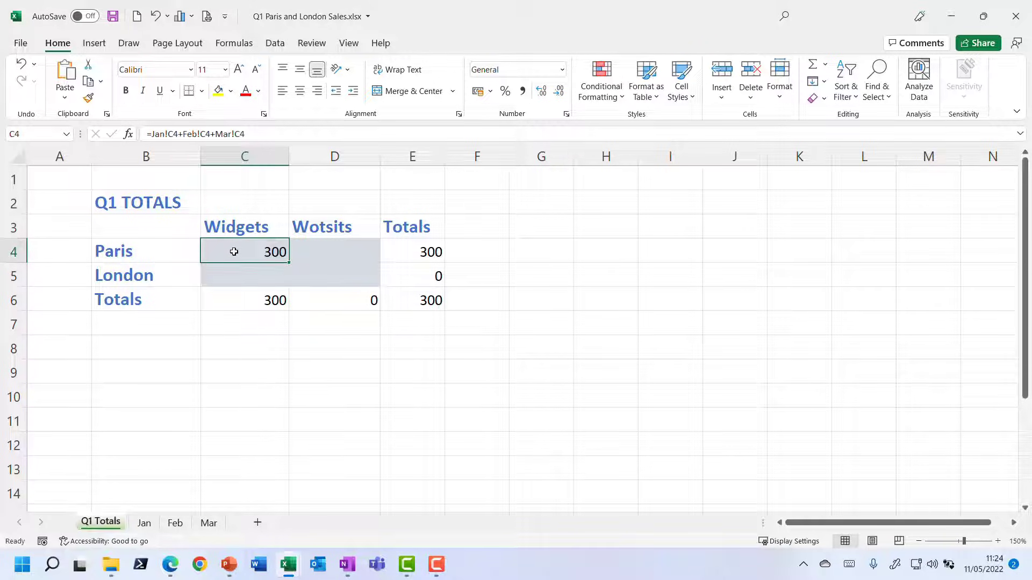
left_click_drag(289, 262, 379, 278)
left_click(344, 275)
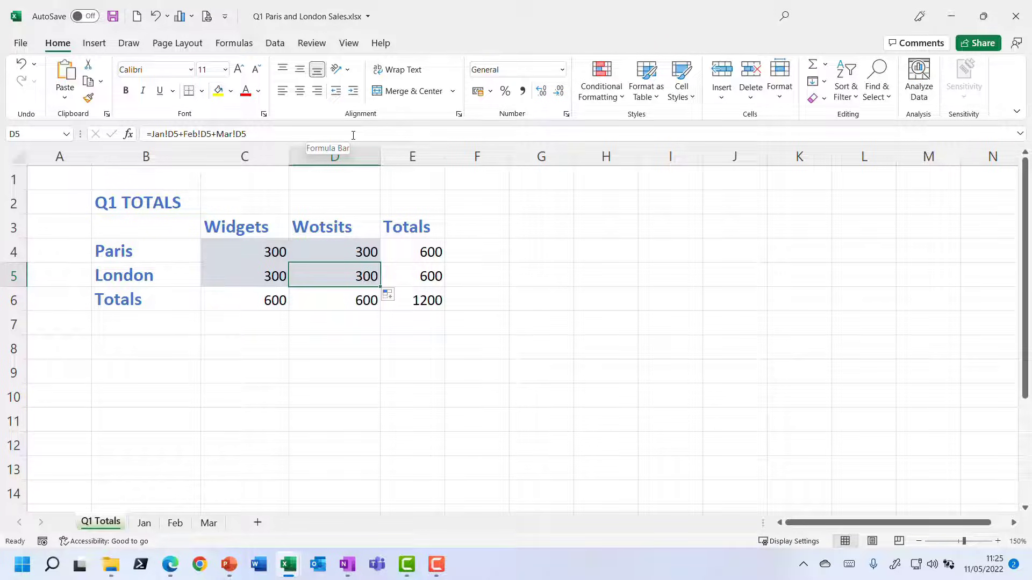
left_click_drag(258, 245, 320, 273)
key("Delete")
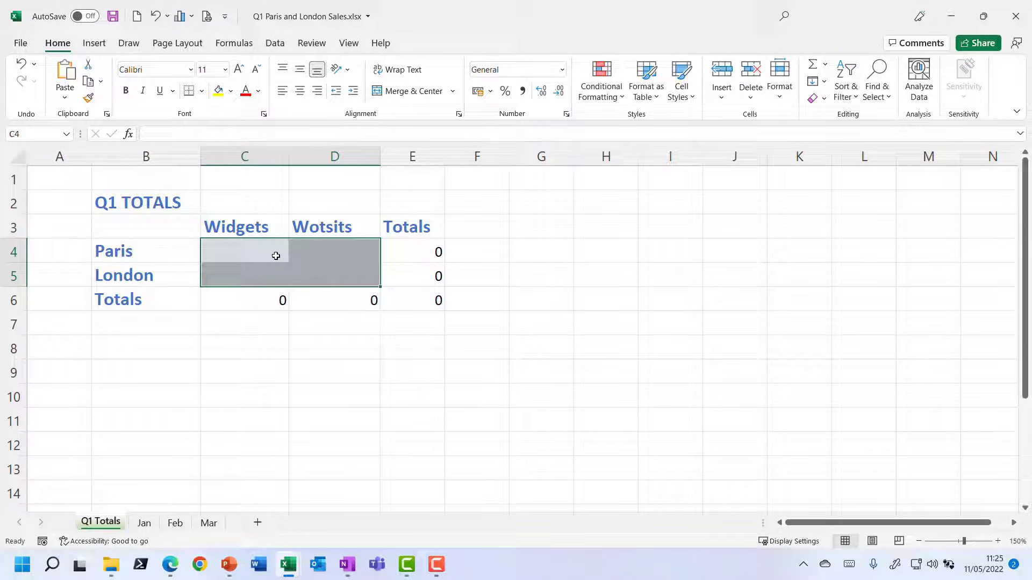
Enter =SUM(Jan:Mar!C4) into all of C4:D5 at once with Ctrl+Enter.
left_click_drag(268, 256, 308, 273)
type("=sum")
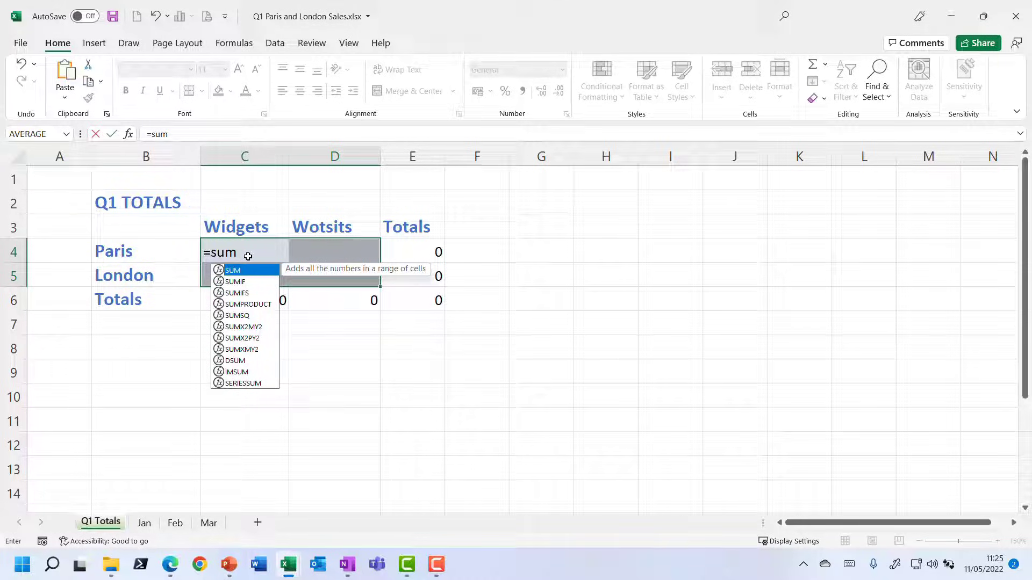
type("(")
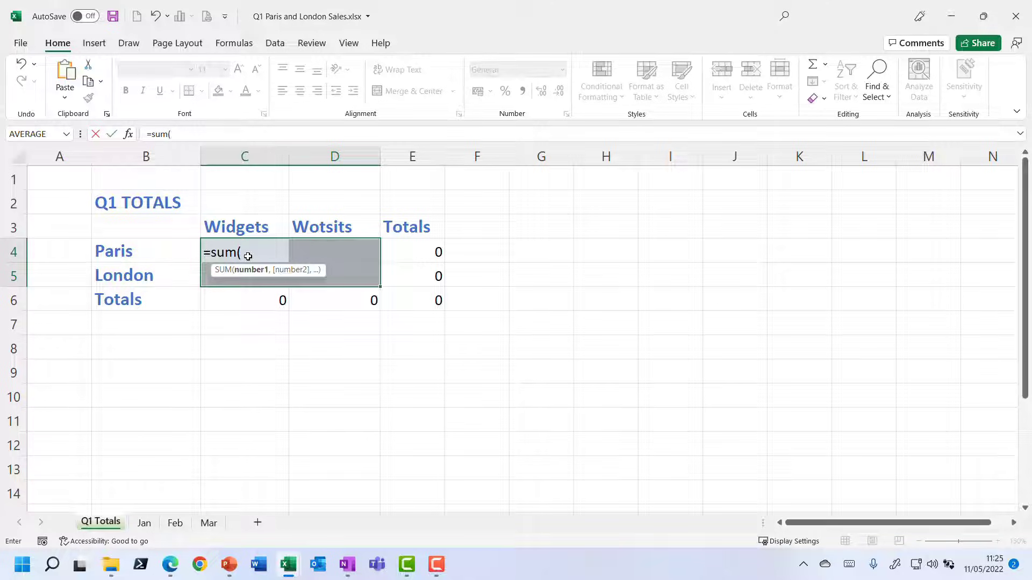
left_click(144, 524)
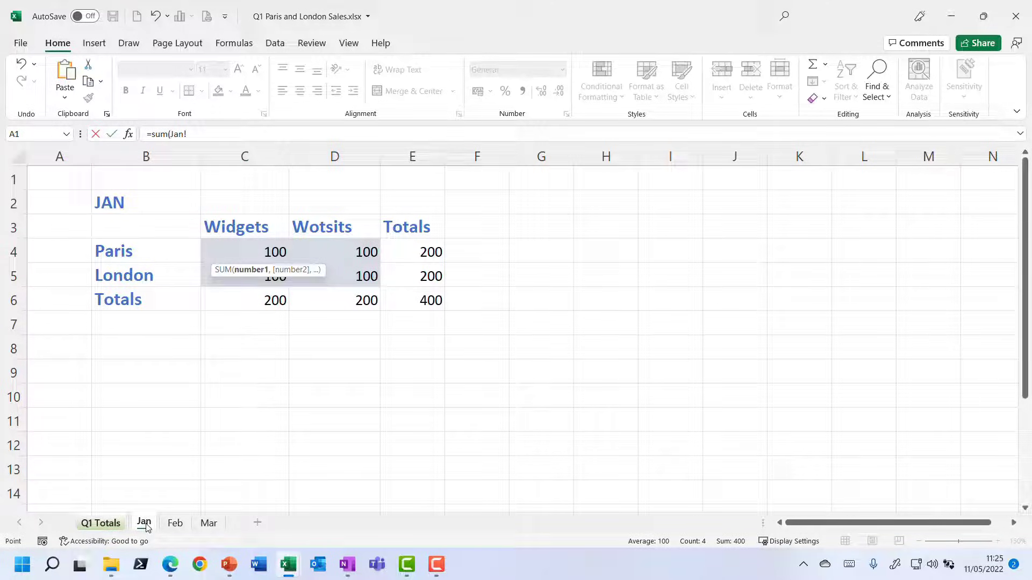
left_click(209, 525, "shift")
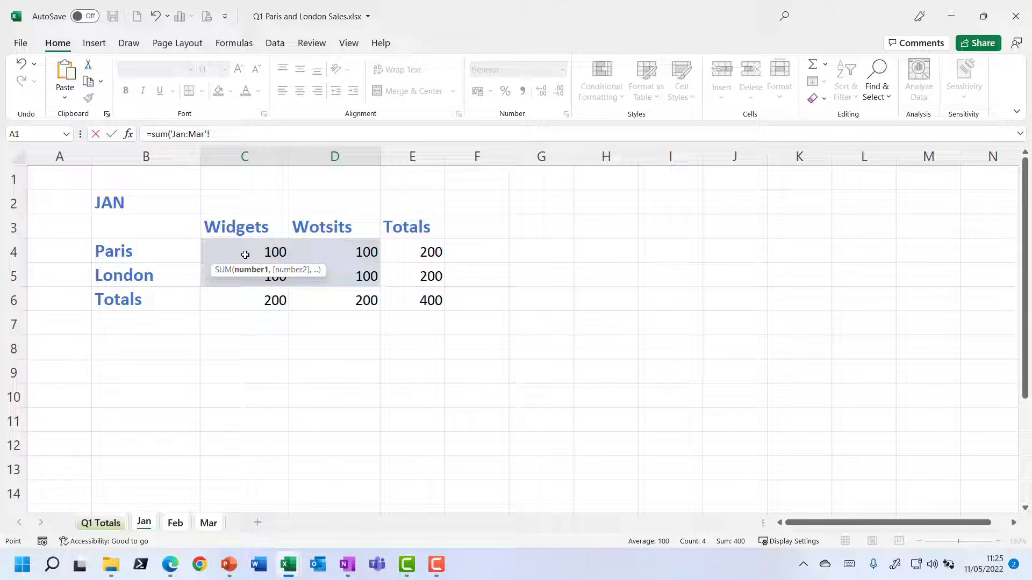
left_click(227, 251)
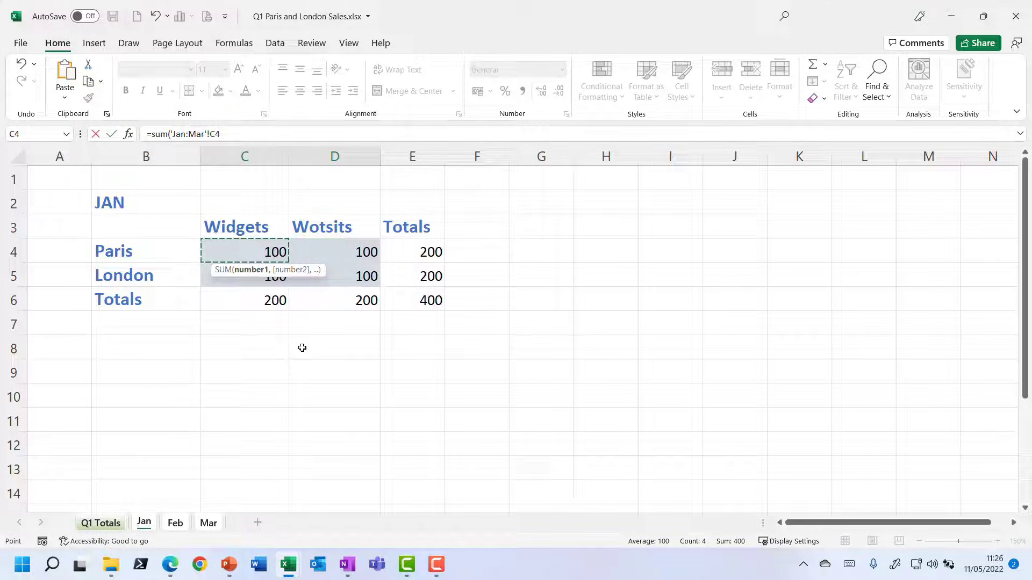
key("ctrl+Return")
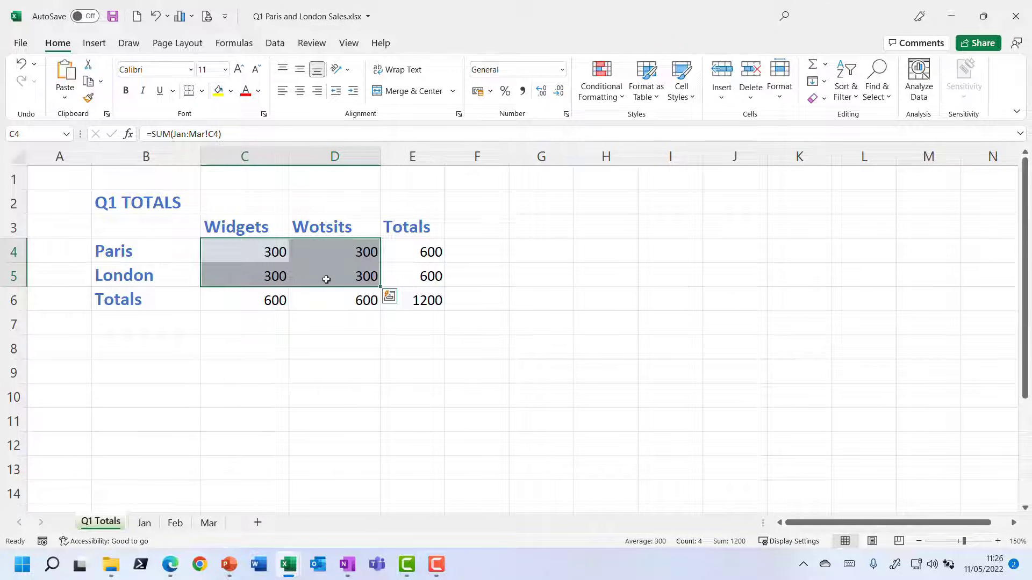
Check the 3D SUM formulas in D4, C5, D5 and back in C4.
left_click(328, 251)
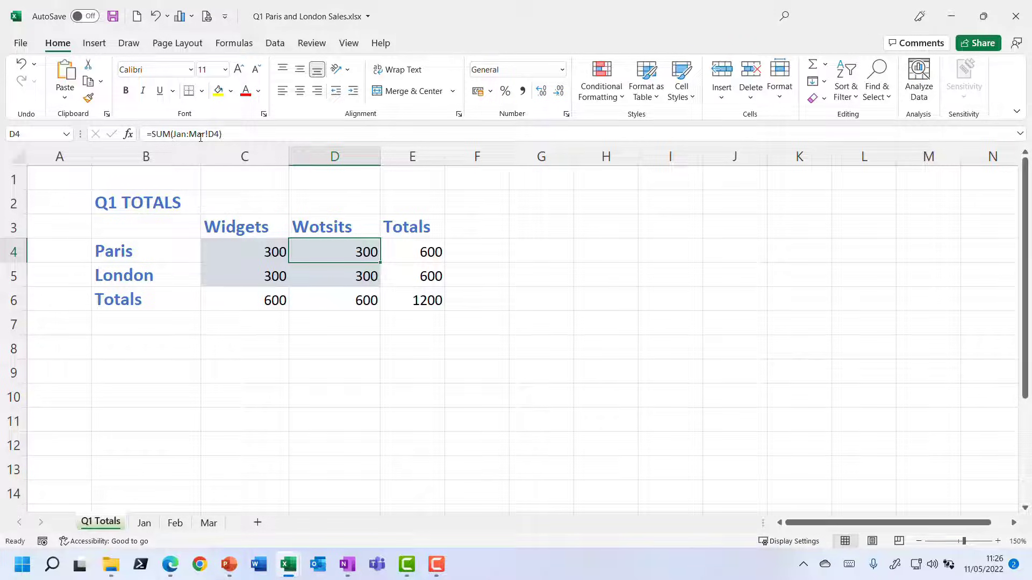
key("Tab")
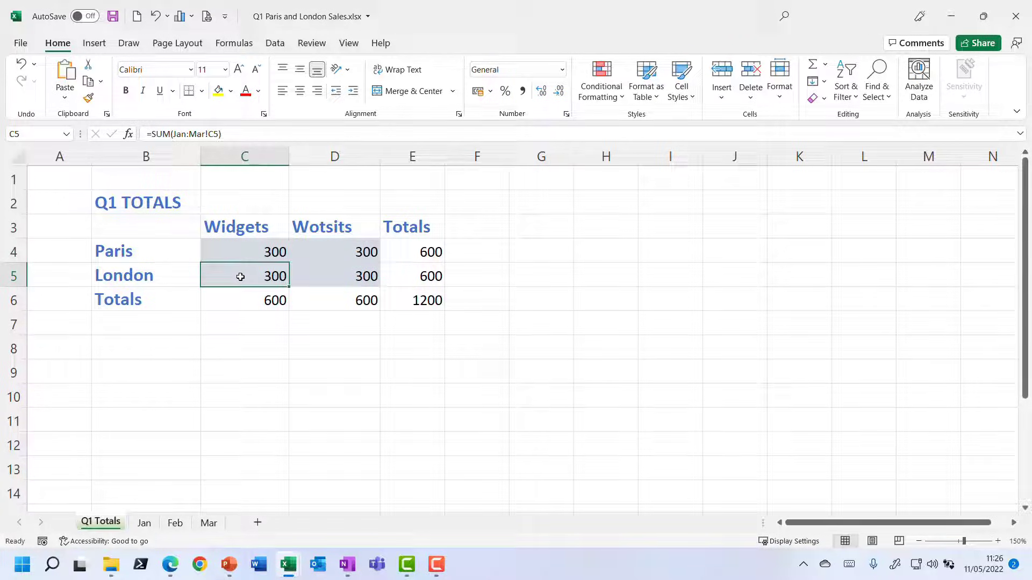
key("Tab")
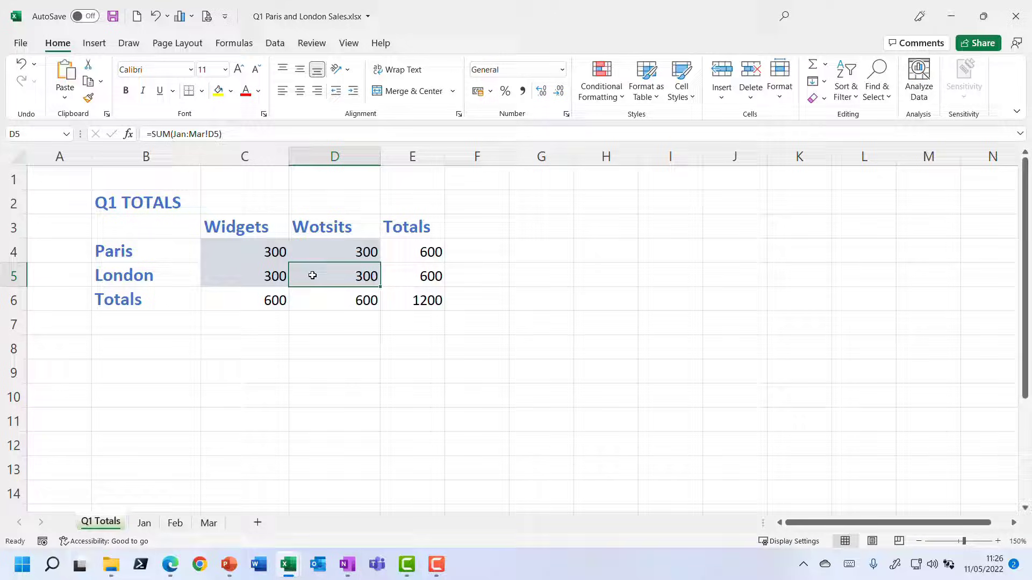
key("Tab")
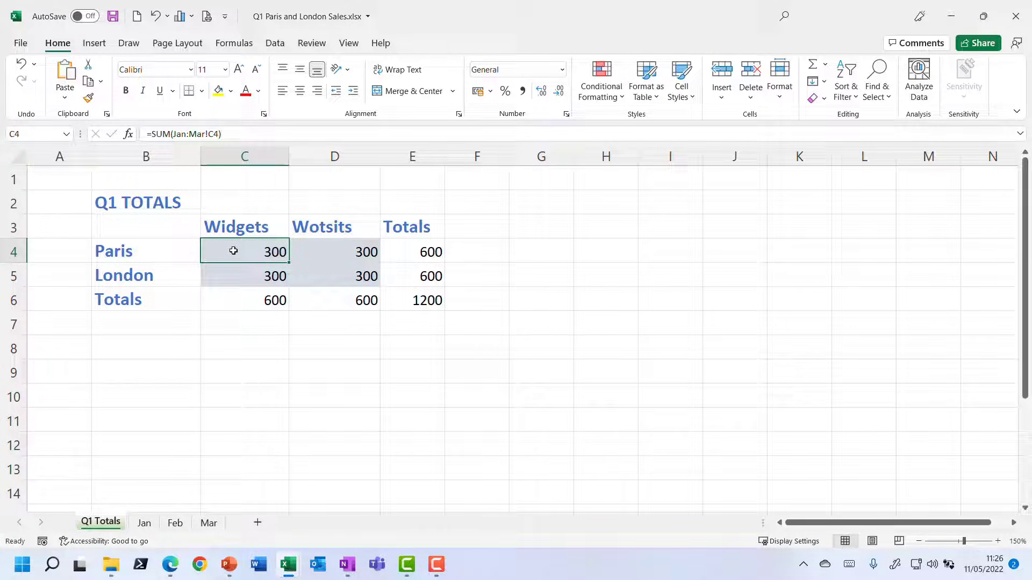
Enter 200 in Mar's London Widgets and Wotsits cells C5:D5.
left_click(209, 524)
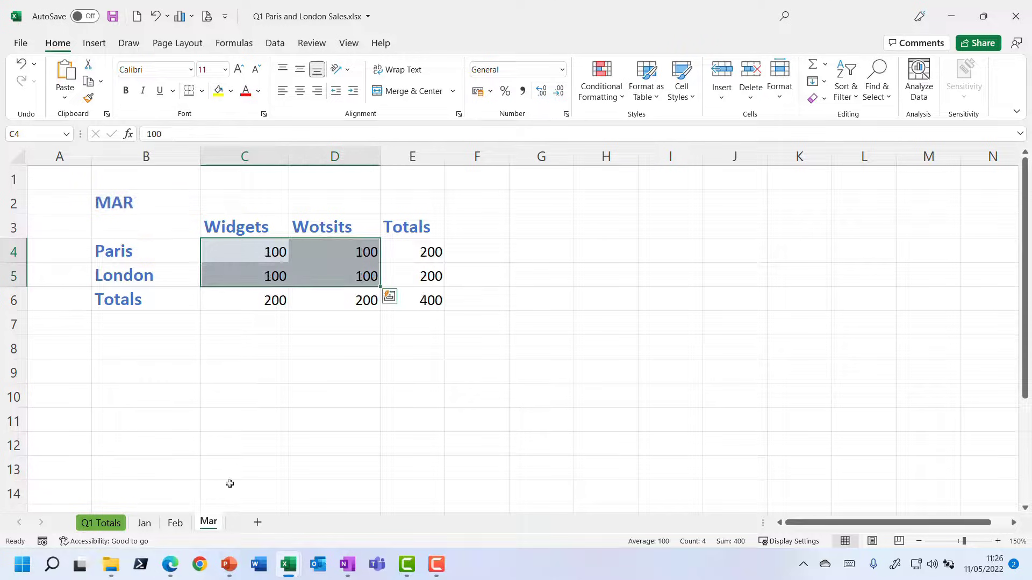
left_click(260, 317)
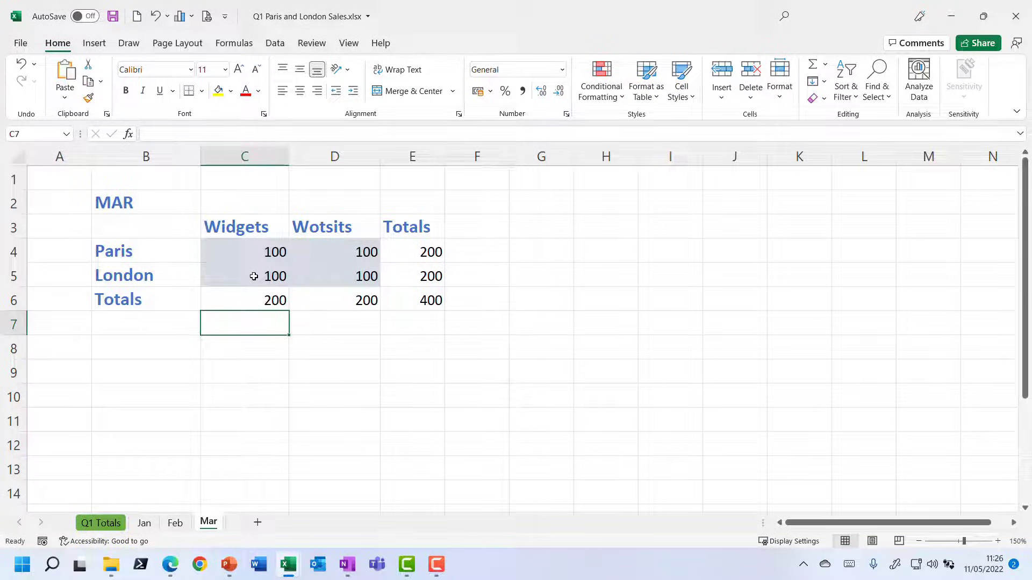
left_click_drag(253, 277, 315, 277)
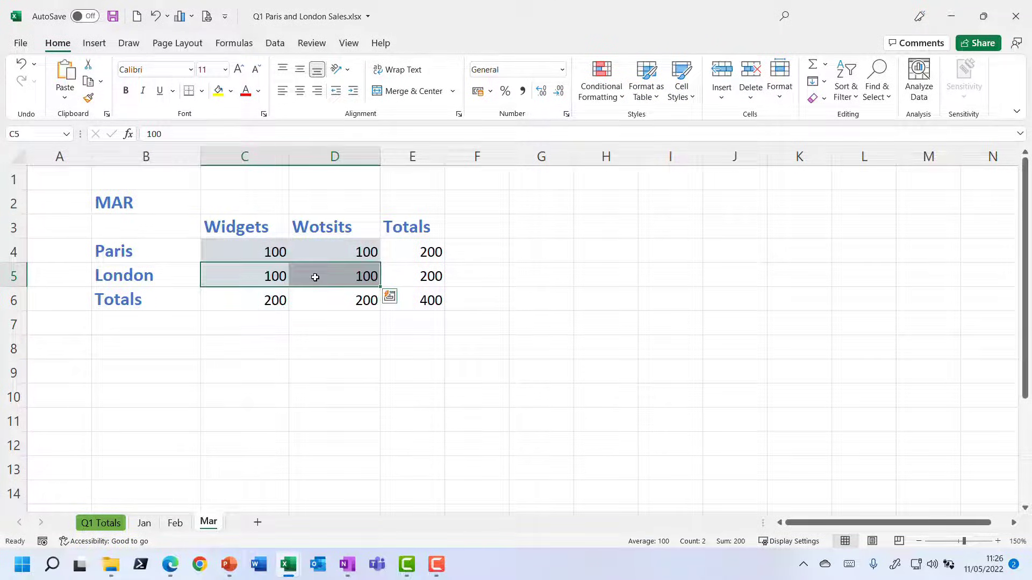
type("200")
key("ctrl+Return")
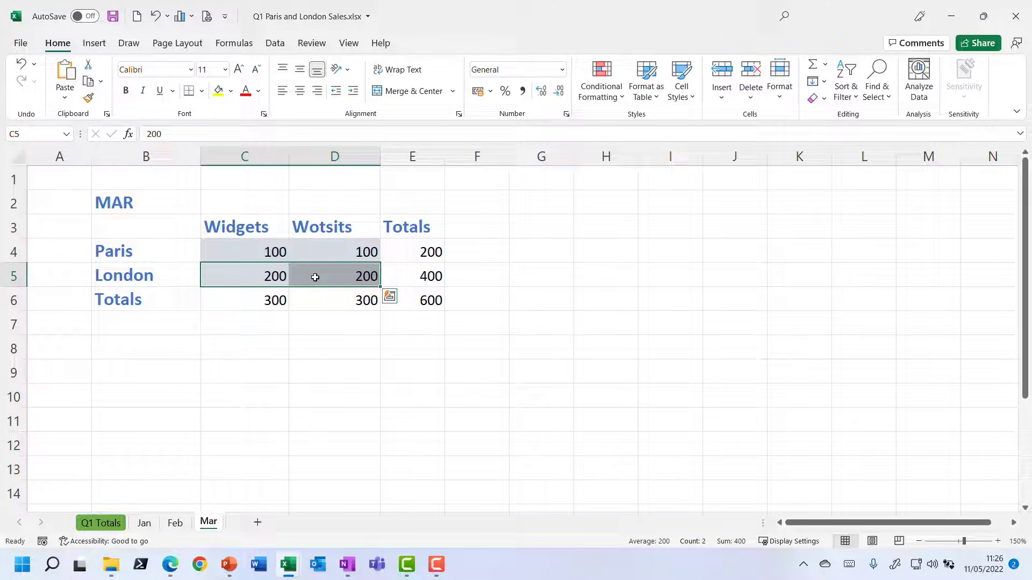
Check that Q1 Totals London figures now show 400 each.
left_click(113, 524)
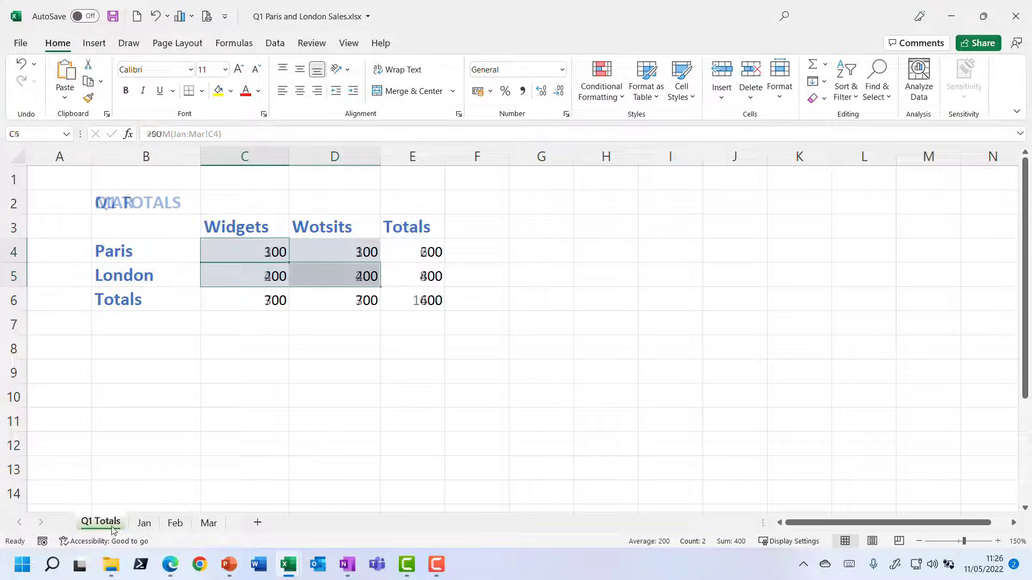
left_click(329, 425)
left_click_drag(251, 276, 330, 276)
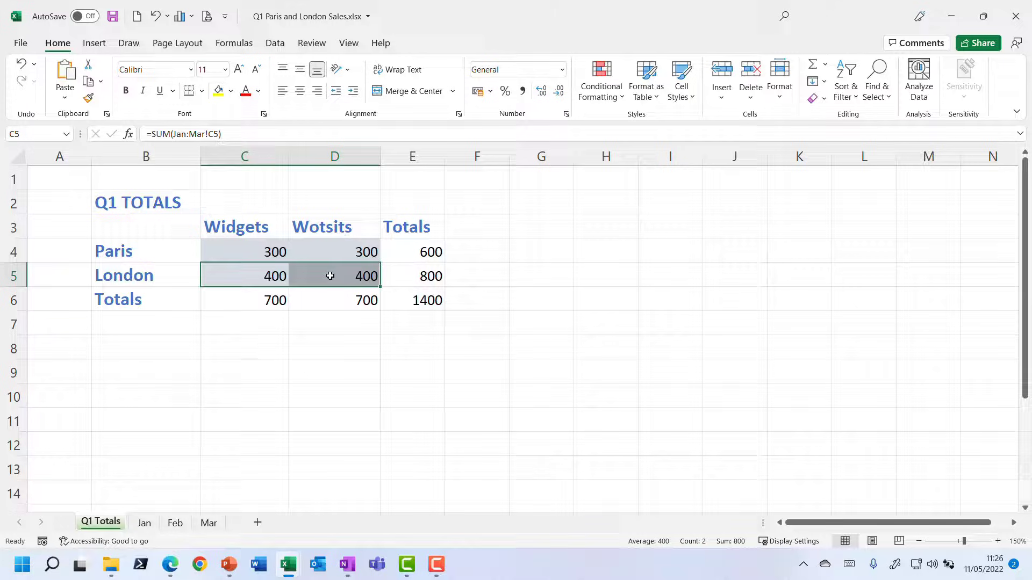
left_click(315, 374)
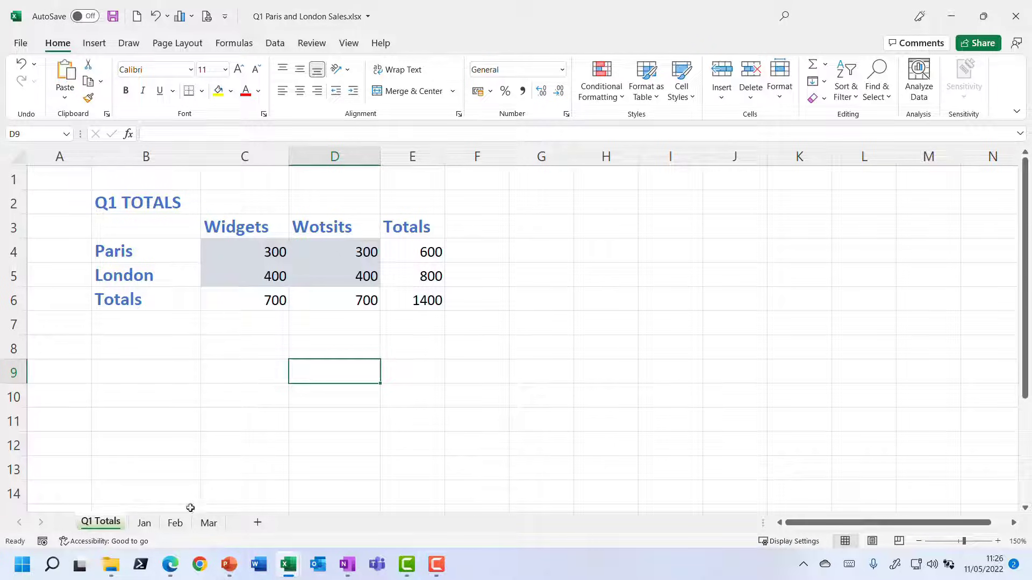
left_click(144, 522)
left_click(176, 522)
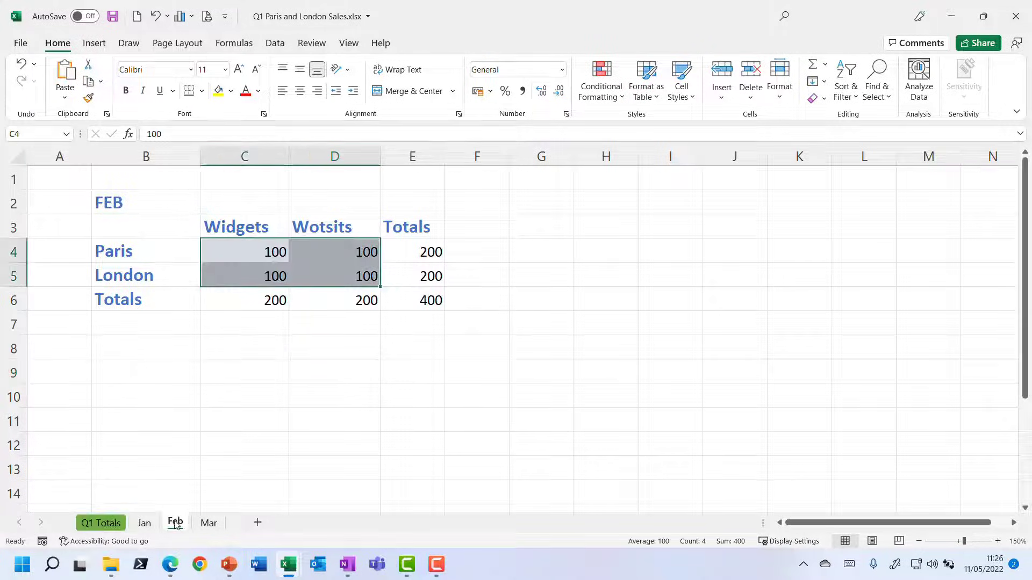
left_click(206, 523)
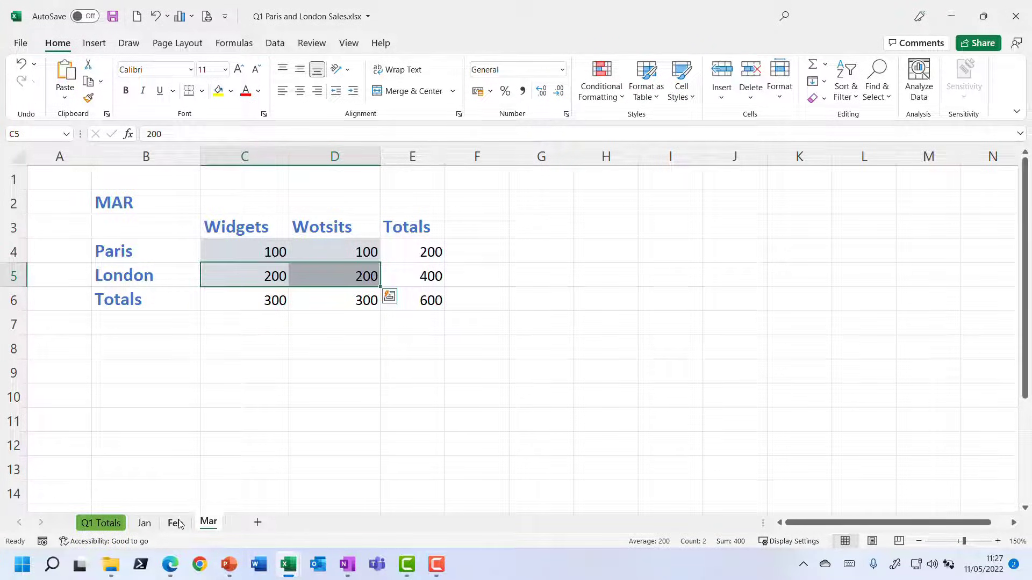
left_click(143, 526)
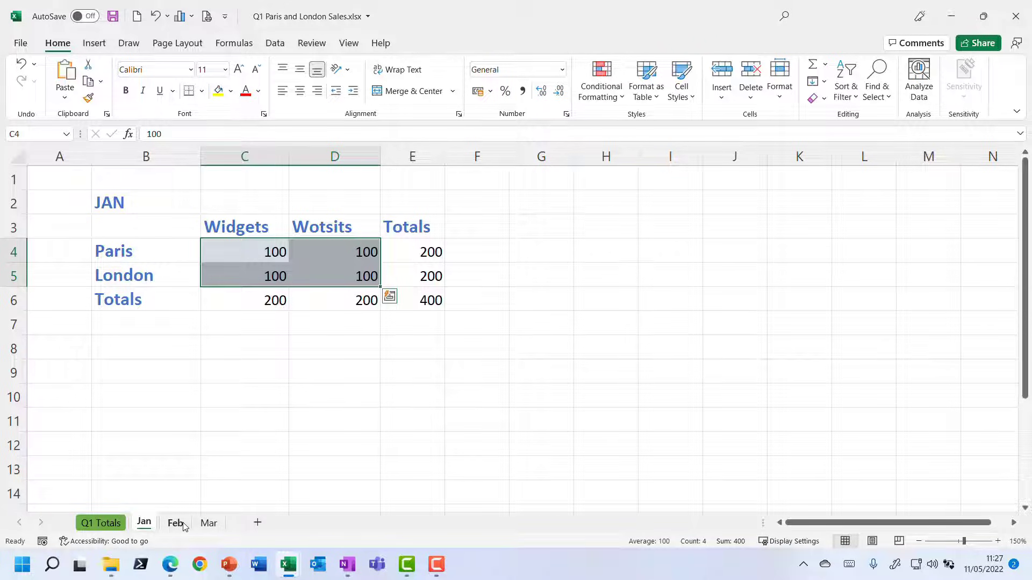
left_click(102, 524)
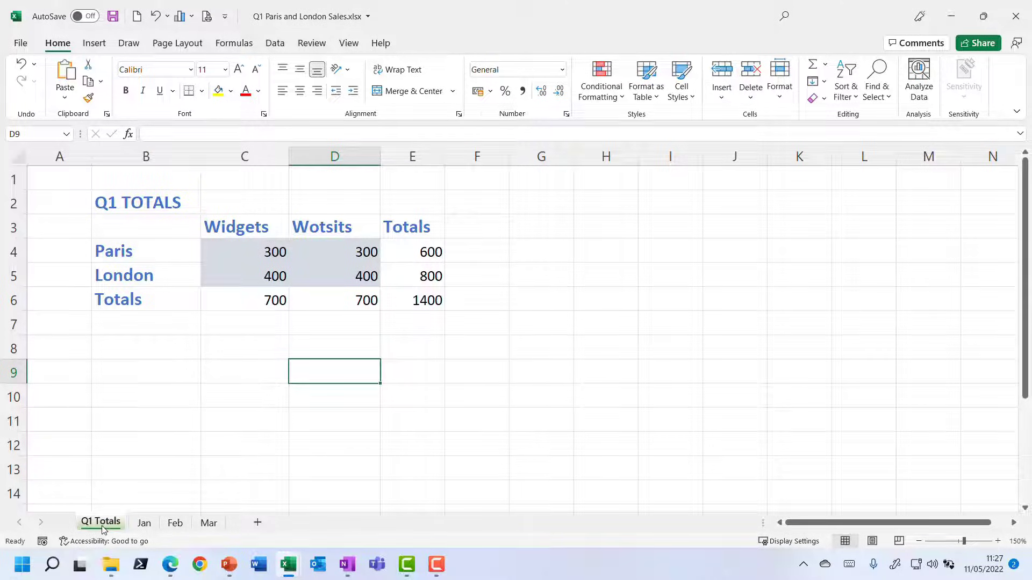
On Feb, relabel B4 as London and B5 as Paris.
left_click(175, 524, "ctrl")
left_click(248, 349)
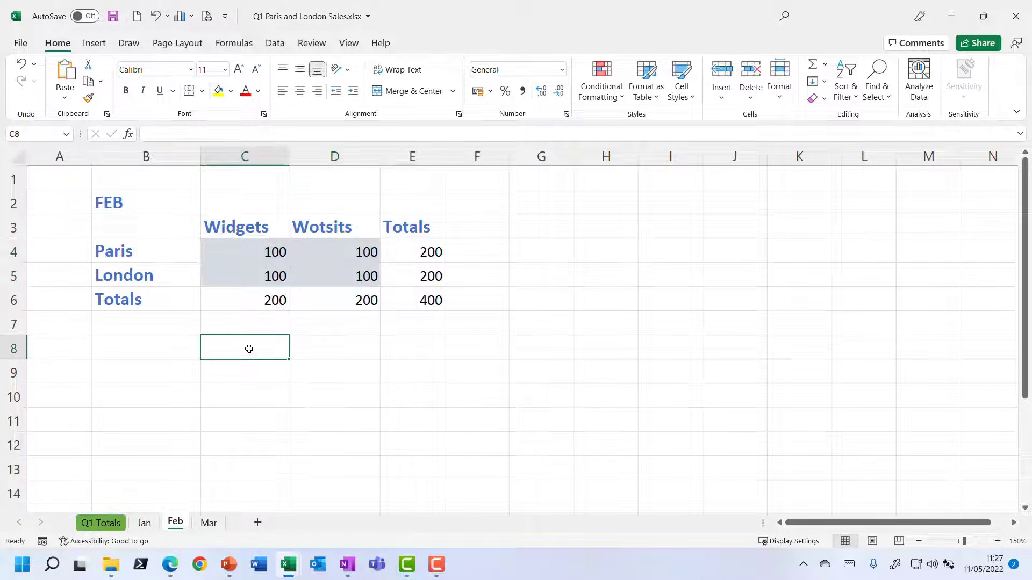
left_click(165, 251)
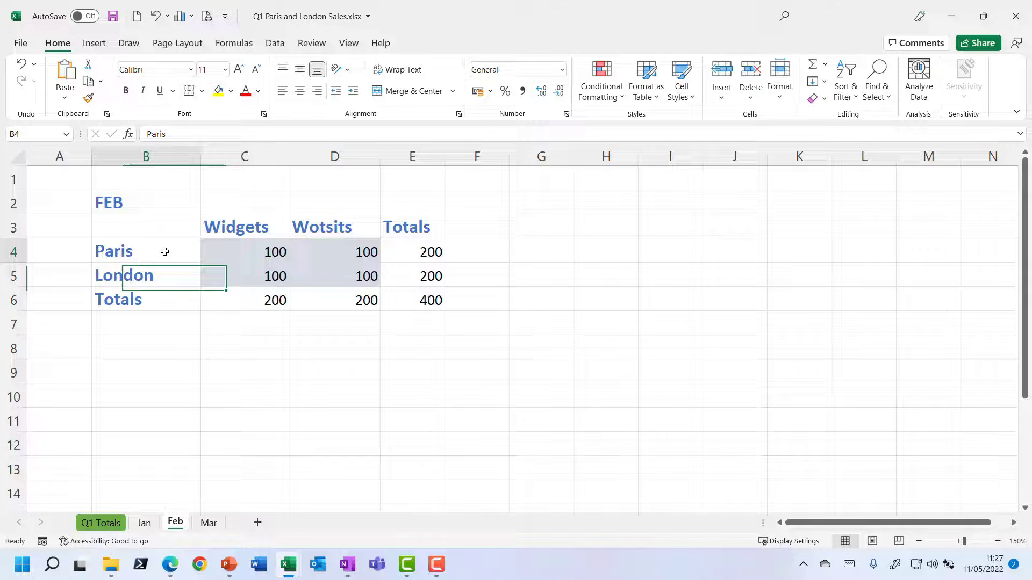
type("London")
key("Return")
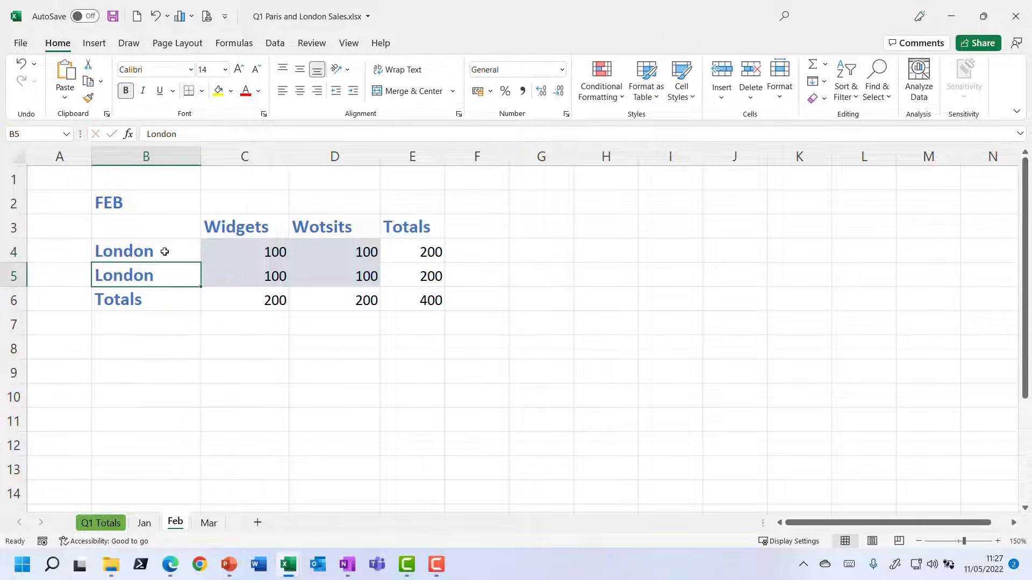
type("Paris")
key("Return")
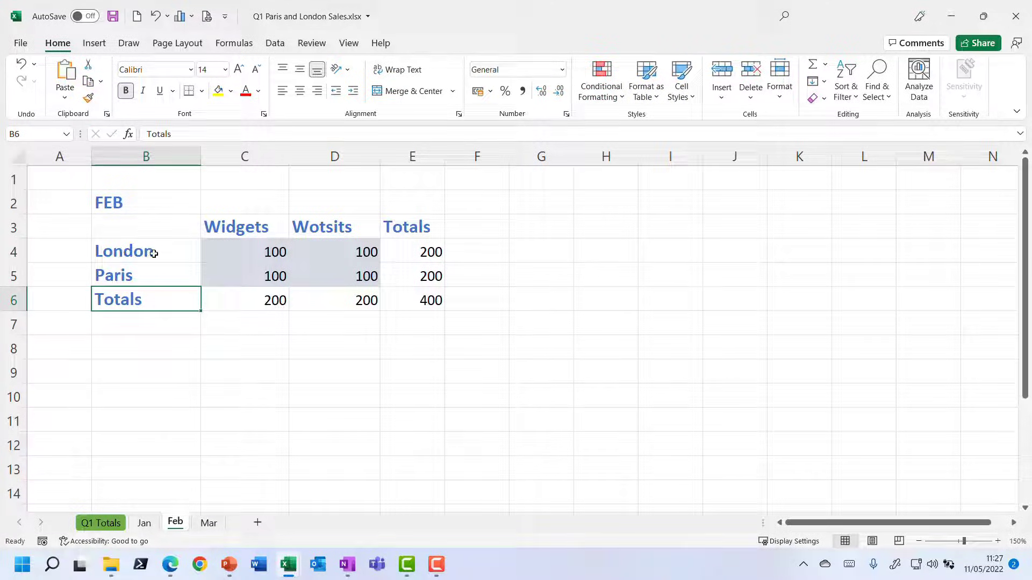
Enter 50 for Feb's Paris Widgets and Wotsits, then check Q1 Totals C5.
left_click(189, 285)
left_click(260, 277)
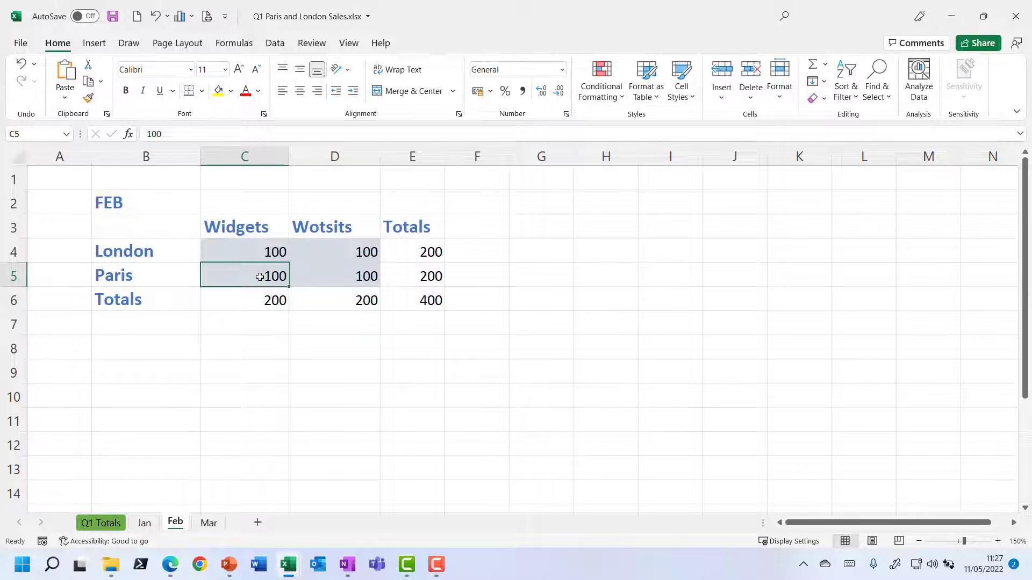
type("50")
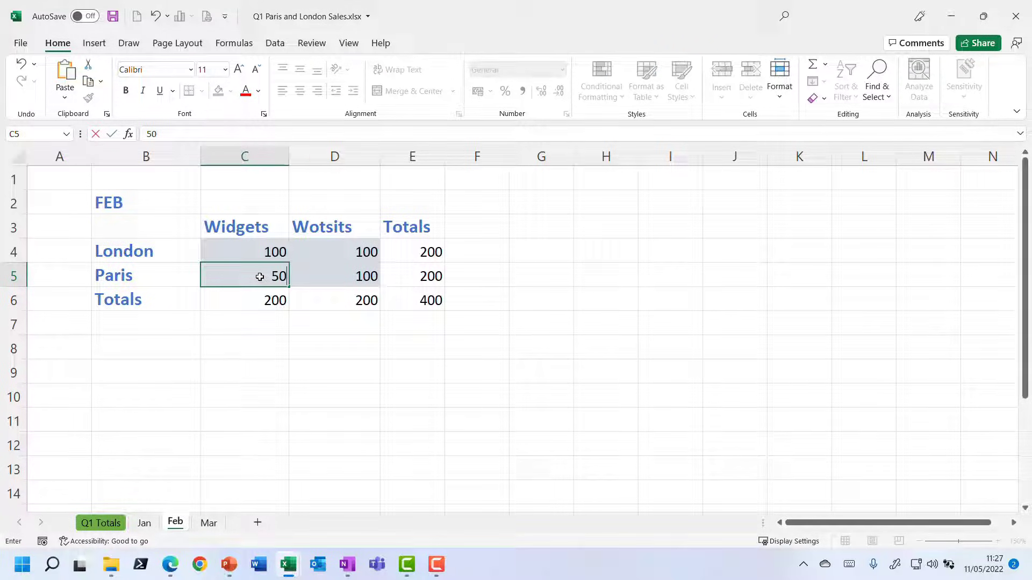
key("Tab")
type("50")
key("Return")
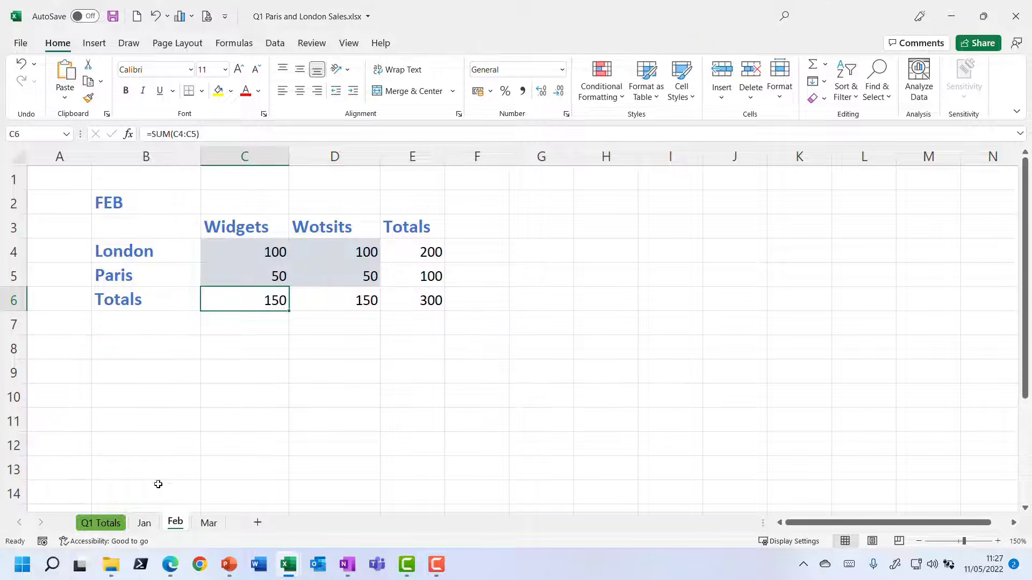
left_click(107, 522)
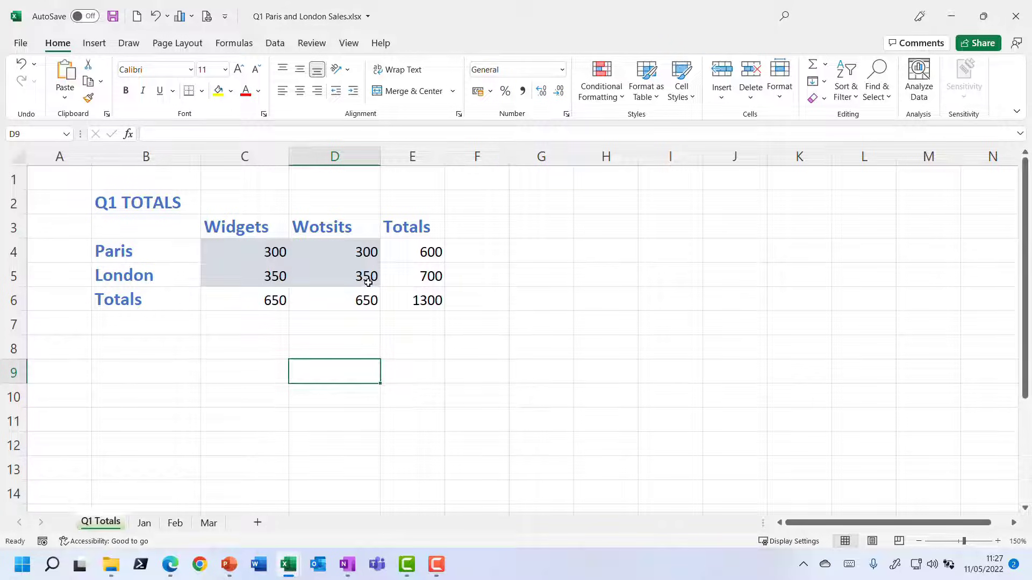
left_click(246, 278)
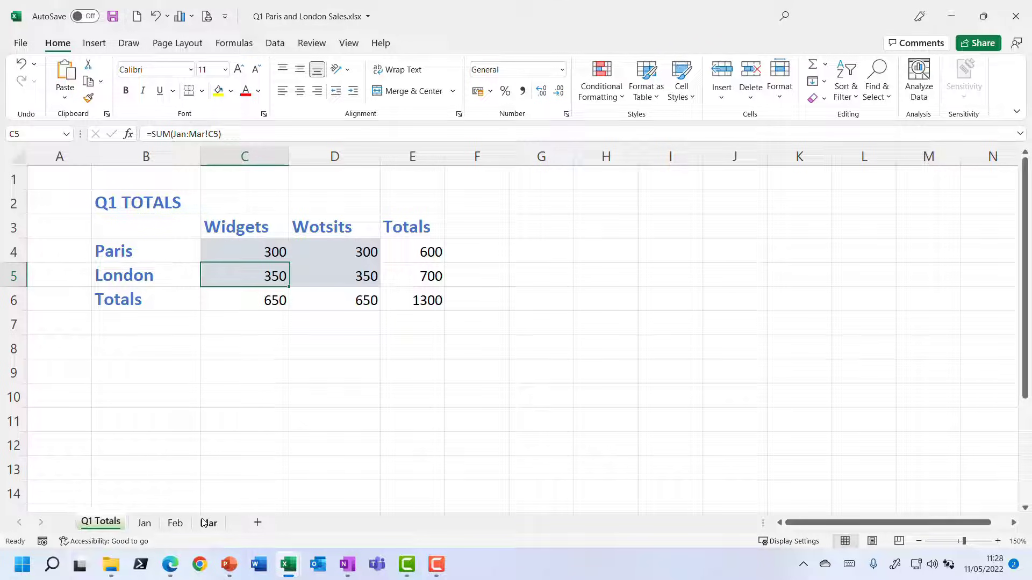
Review Jan's Paris and London labels, then show the Data ribbon on Q1 Totals.
left_click(144, 523)
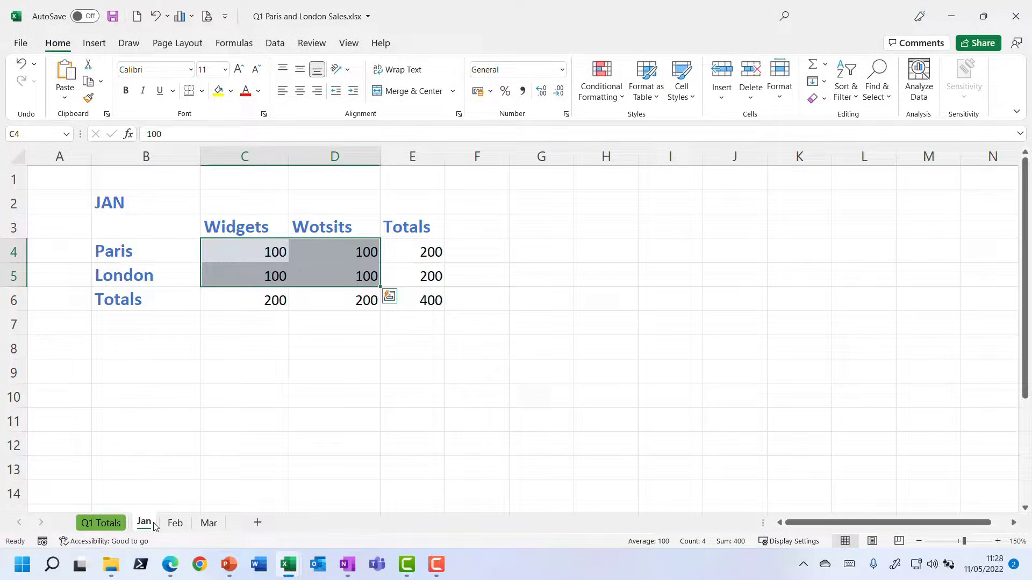
left_click(154, 251)
left_click(154, 274)
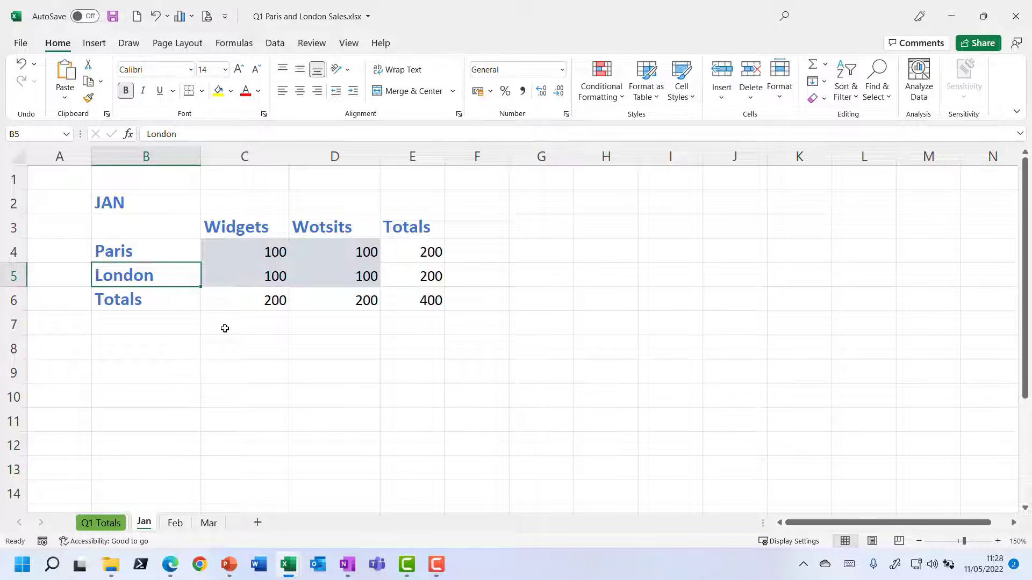
left_click(101, 522)
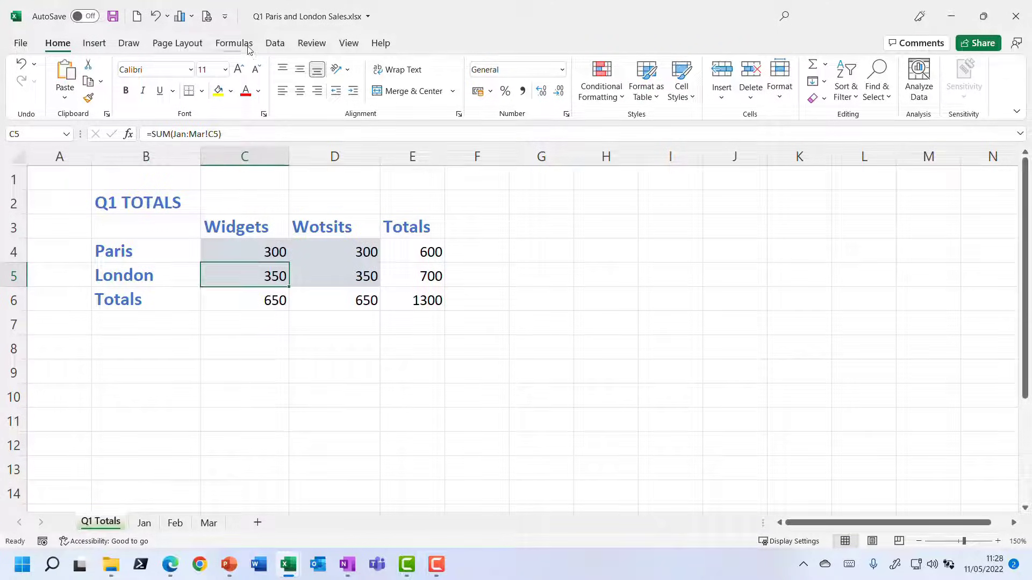
left_click(274, 45)
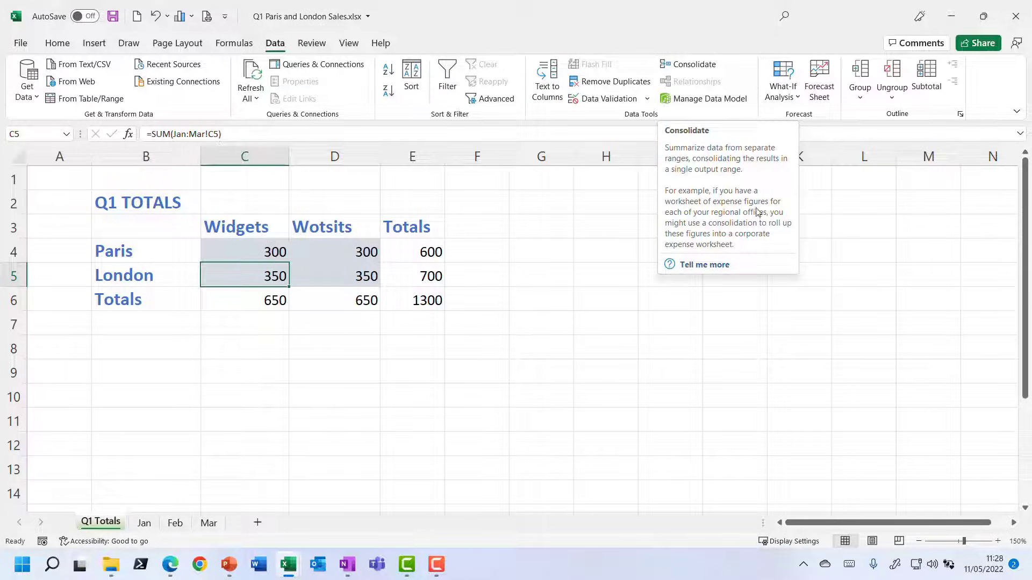
left_click(705, 266)
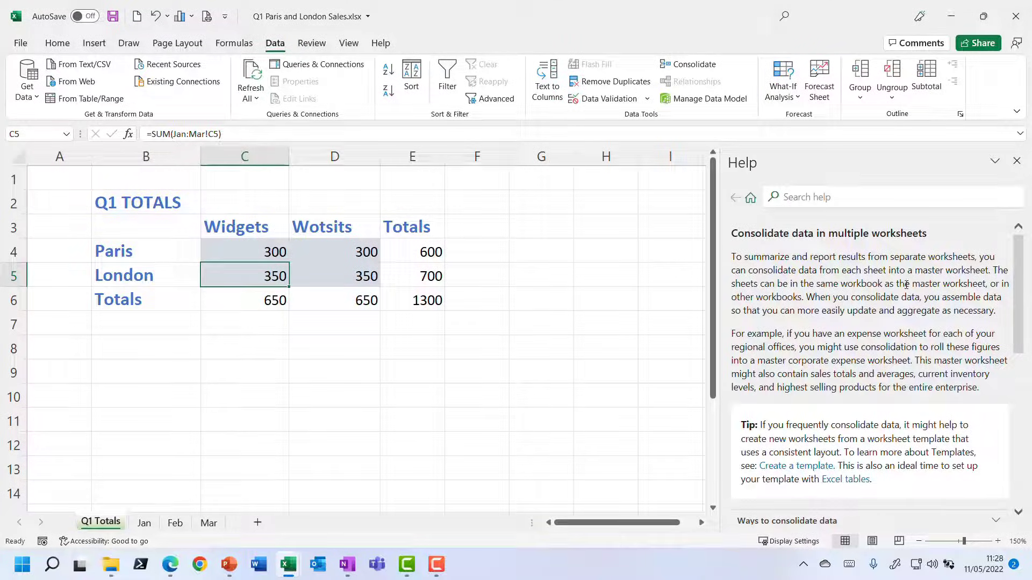
scroll(998, 280, "down", 5)
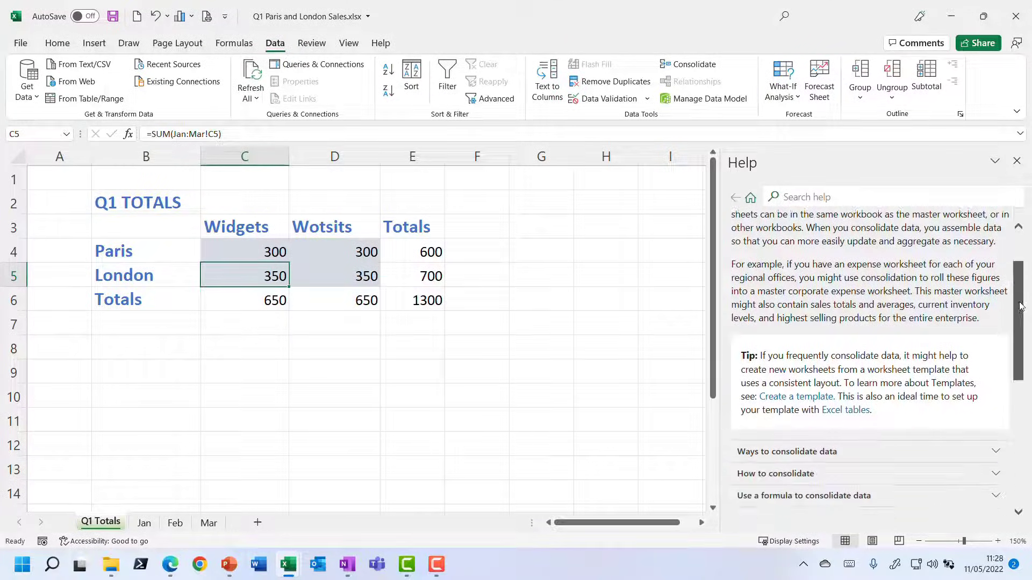
left_click(996, 278)
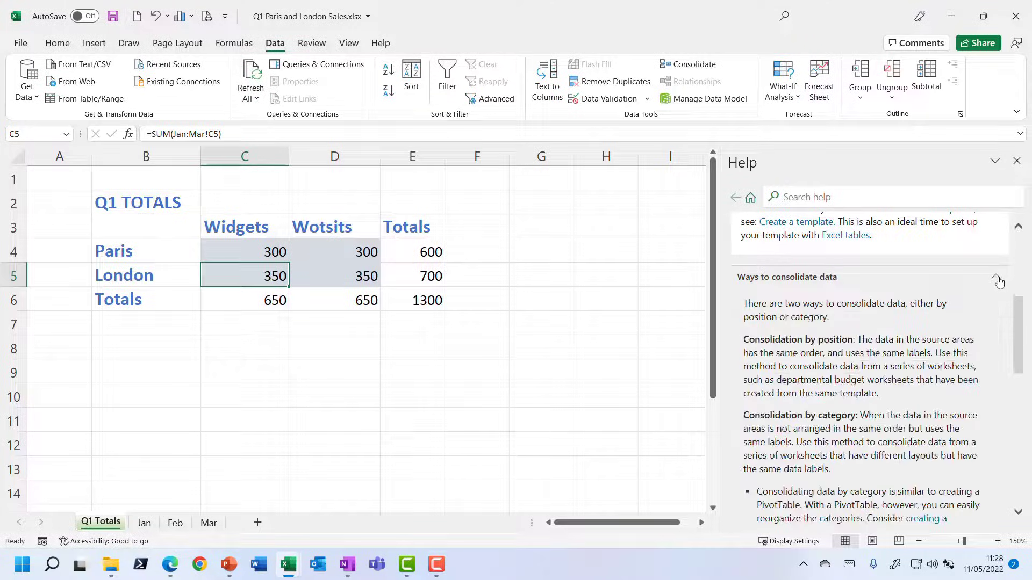
scroll(905, 265, "down", 3)
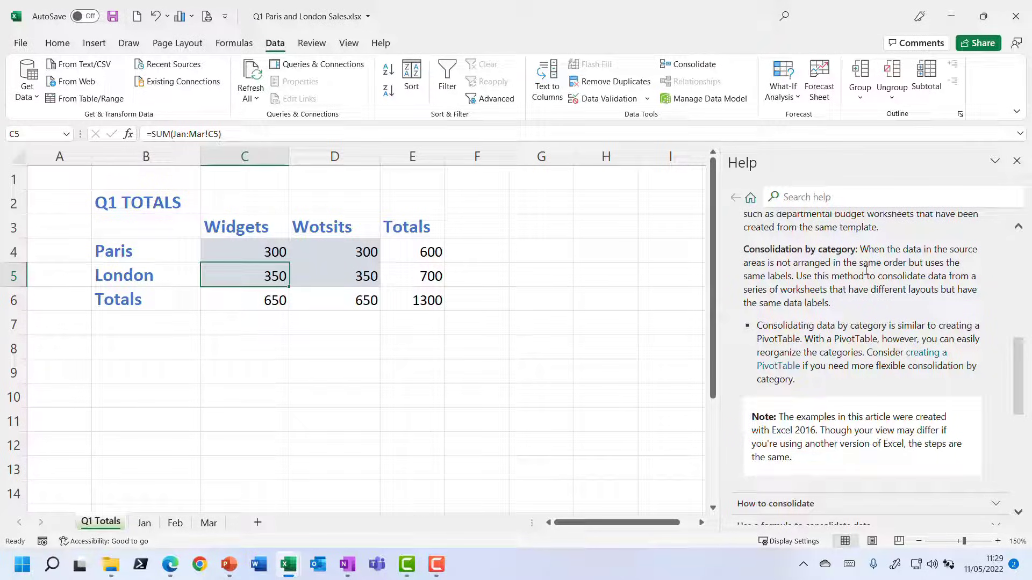
left_click(1016, 161)
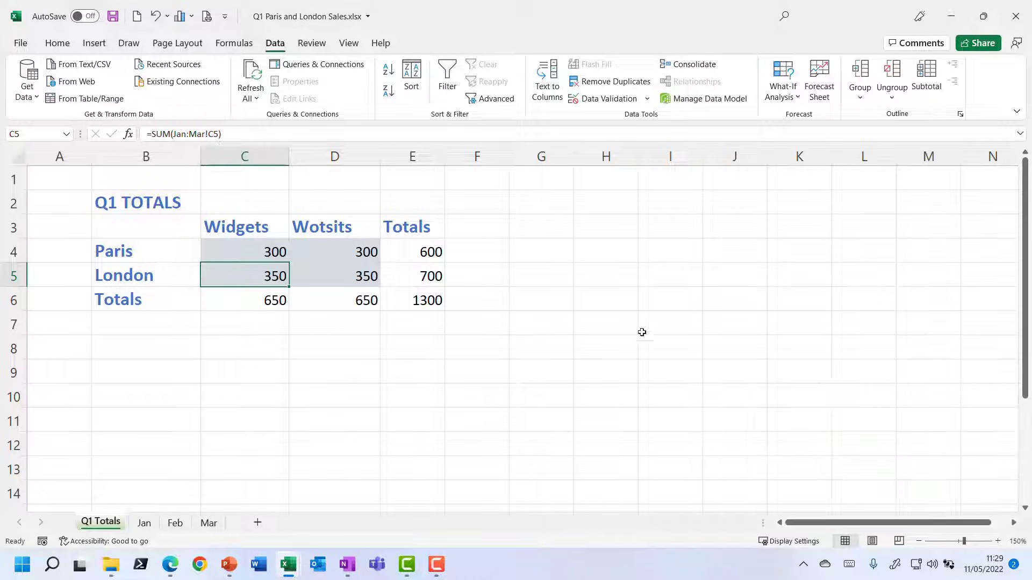
Add a new sheet named Totals, then inspect the SUM formulas in Q1 Totals C4 and D4.
left_click(259, 523)
double_click(150, 525)
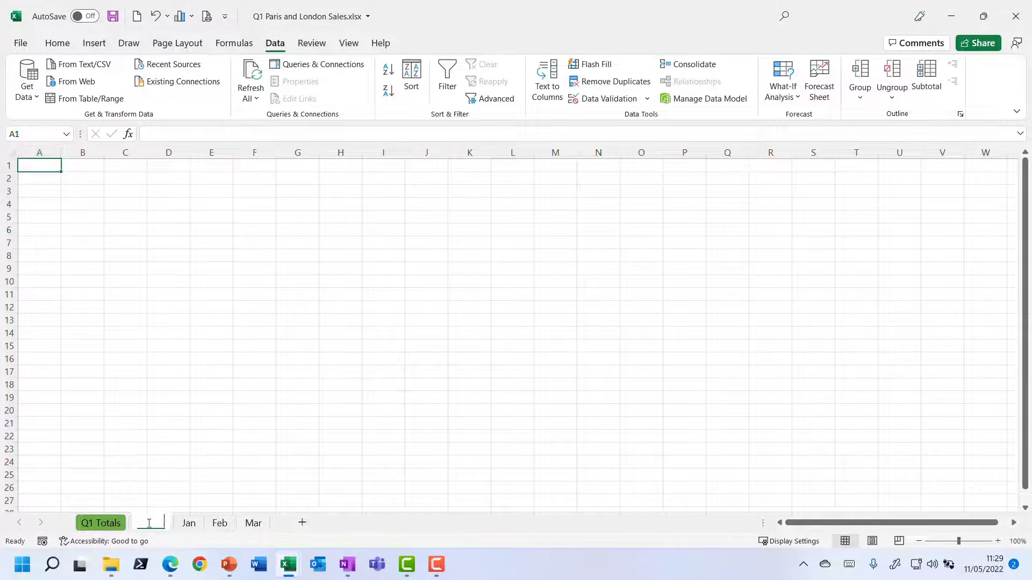
type("Totals")
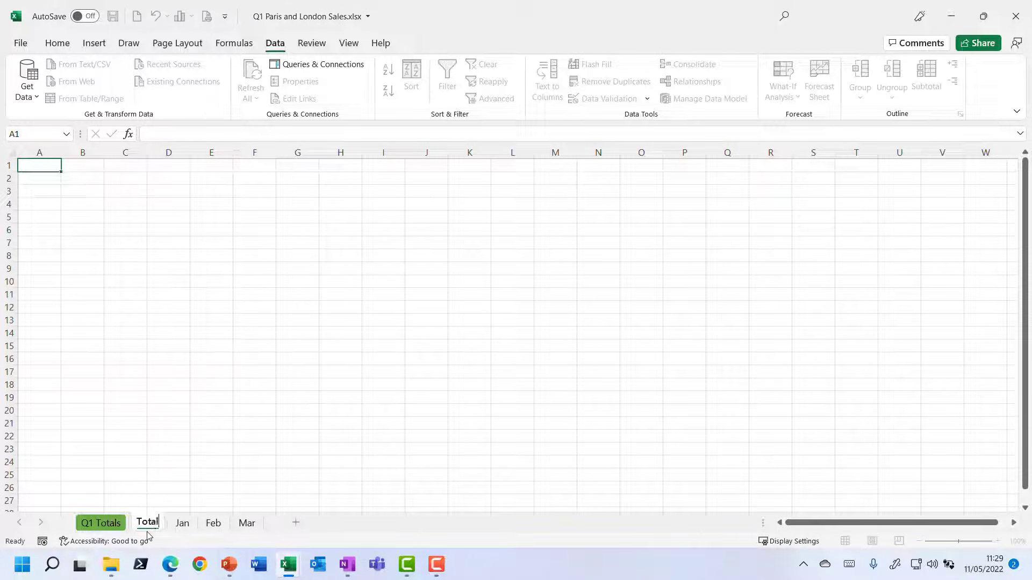
key("Return")
left_click(102, 523)
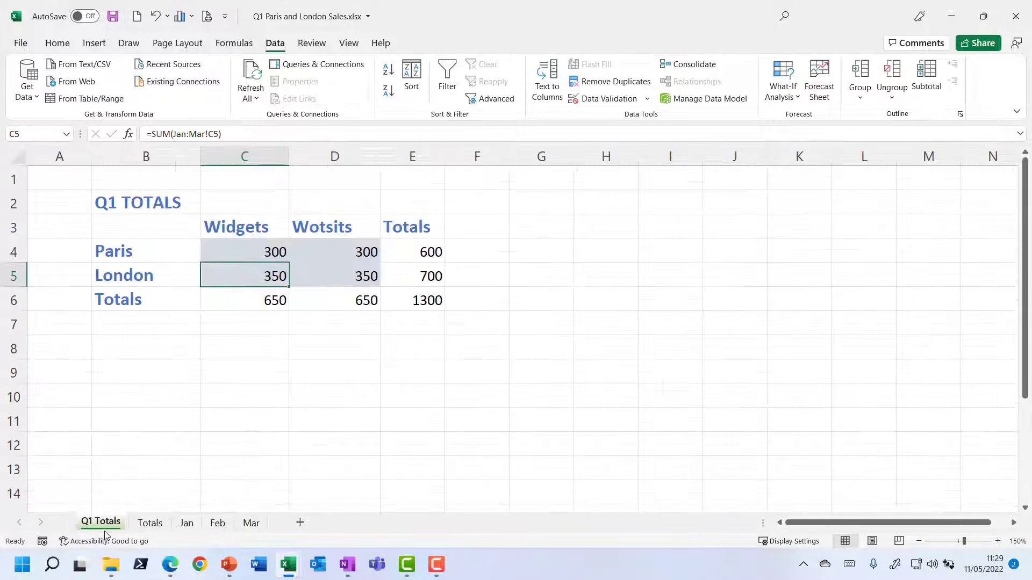
left_click(246, 247)
key("Tab")
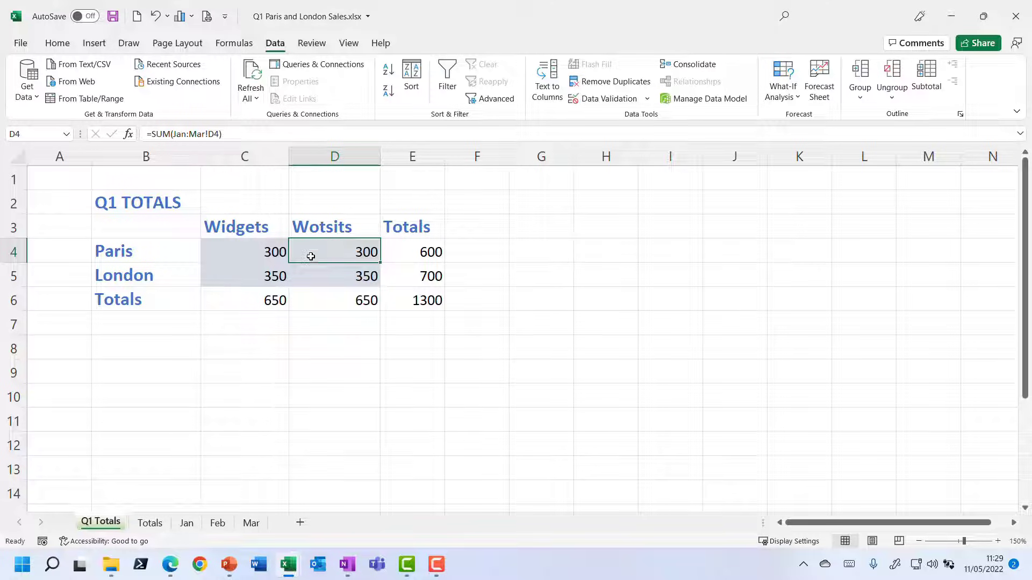
Zoom in on the Totals sheet and start the consolidation at cell B3.
left_click(152, 524)
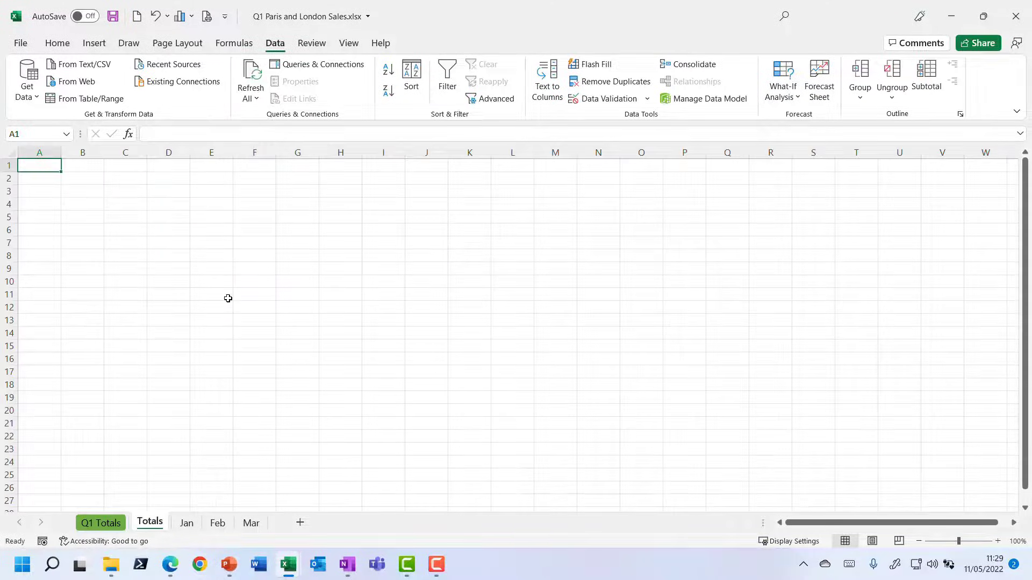
left_click(998, 542)
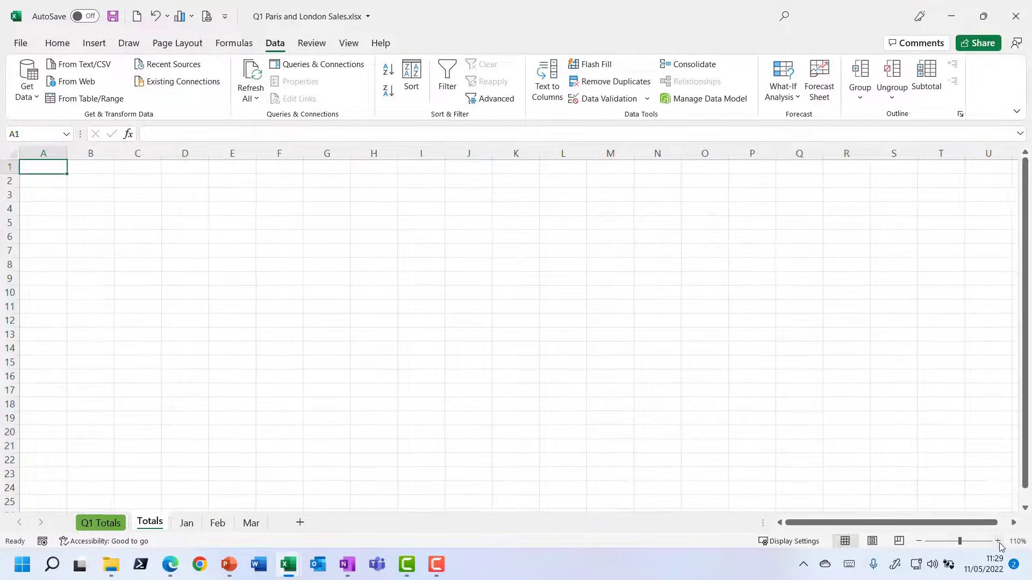
left_click(997, 541)
left_click(998, 541)
left_click(998, 541)
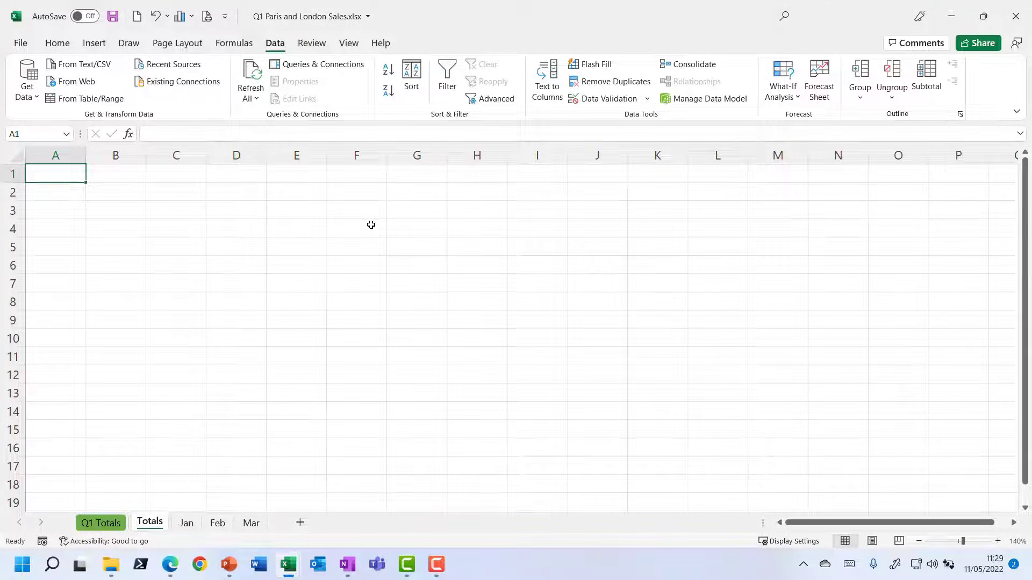
left_click(115, 212)
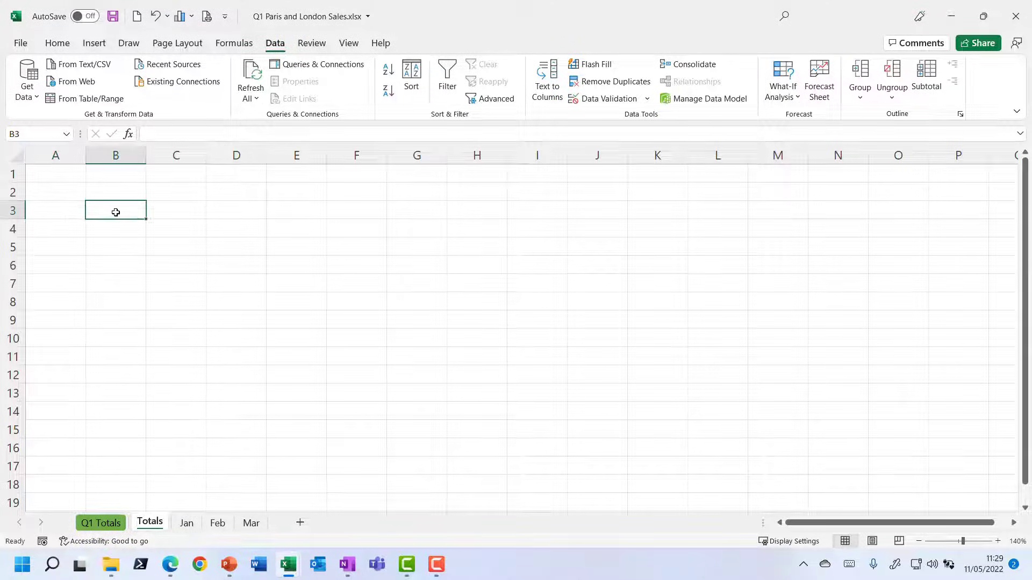
left_click(683, 69)
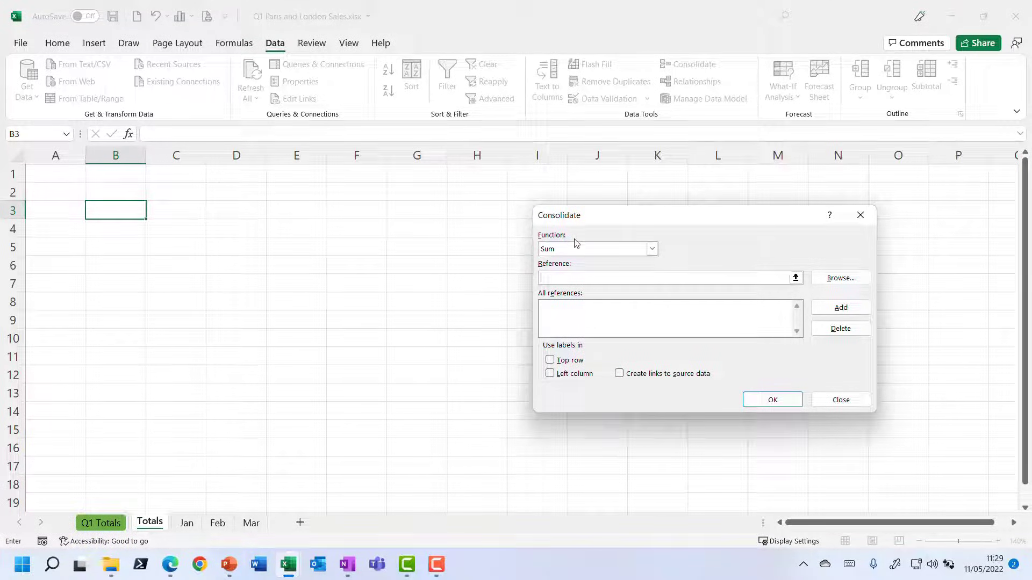
Keep Sum and add the Jan, Feb and Mar tables as source references.
left_click(651, 250)
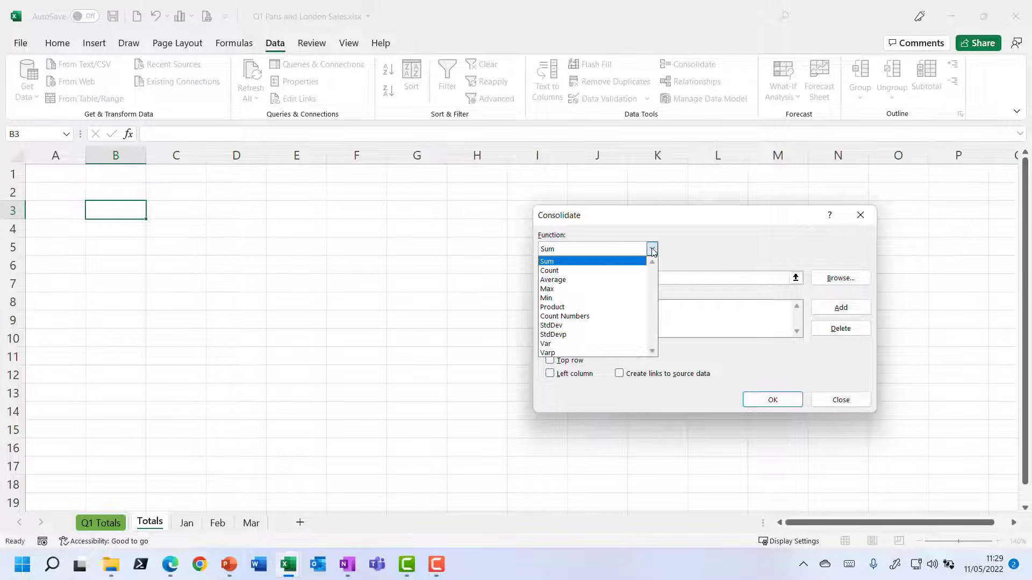
left_click(652, 250)
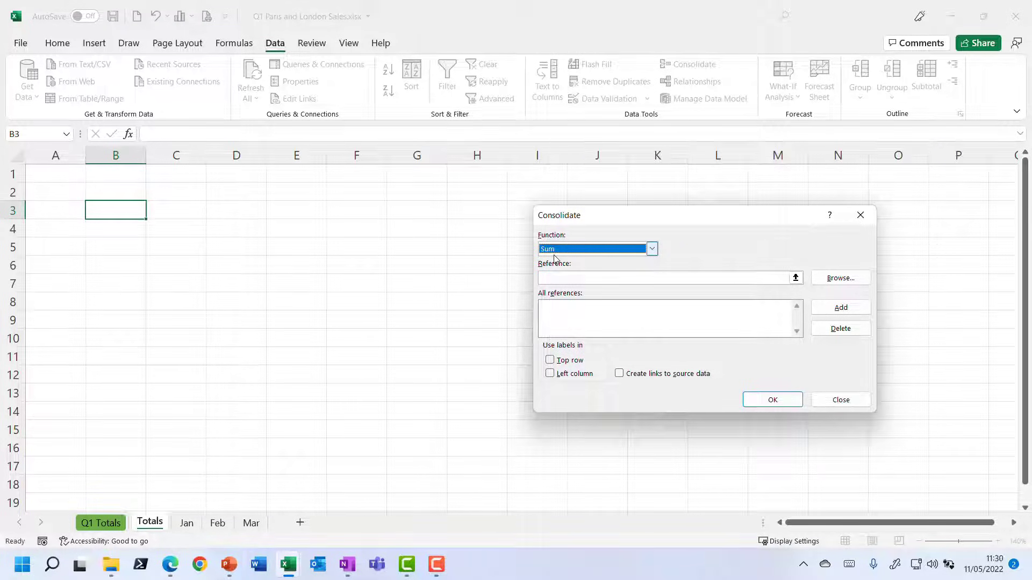
left_click(574, 280)
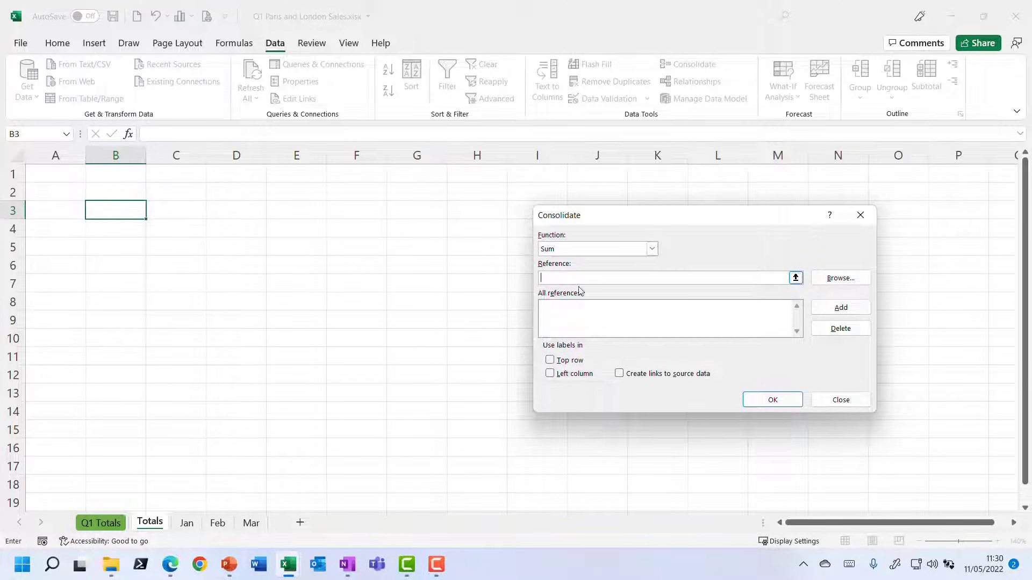
left_click(189, 528)
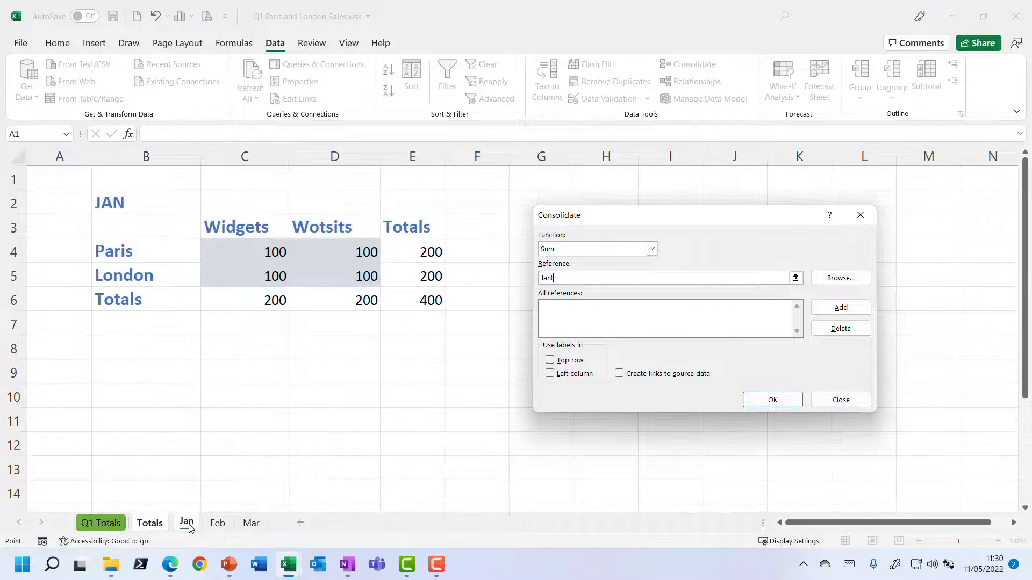
left_click_drag(142, 228, 396, 299)
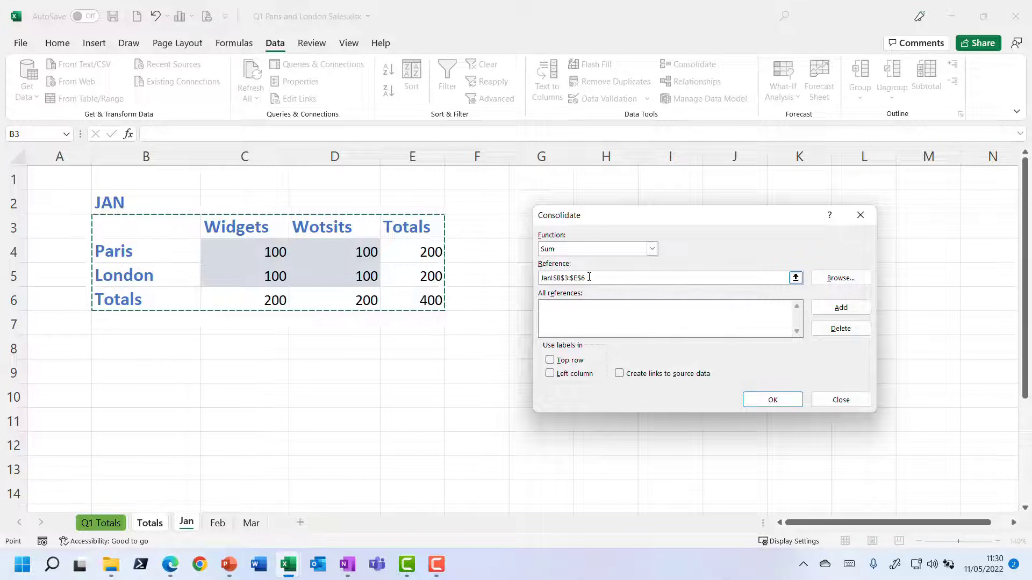
left_click(841, 308)
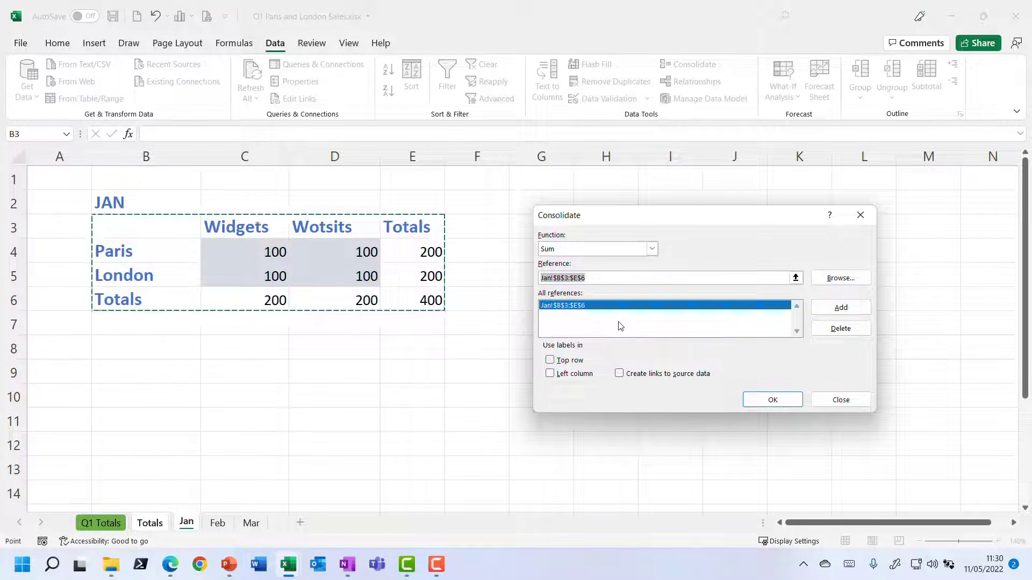
left_click(218, 524)
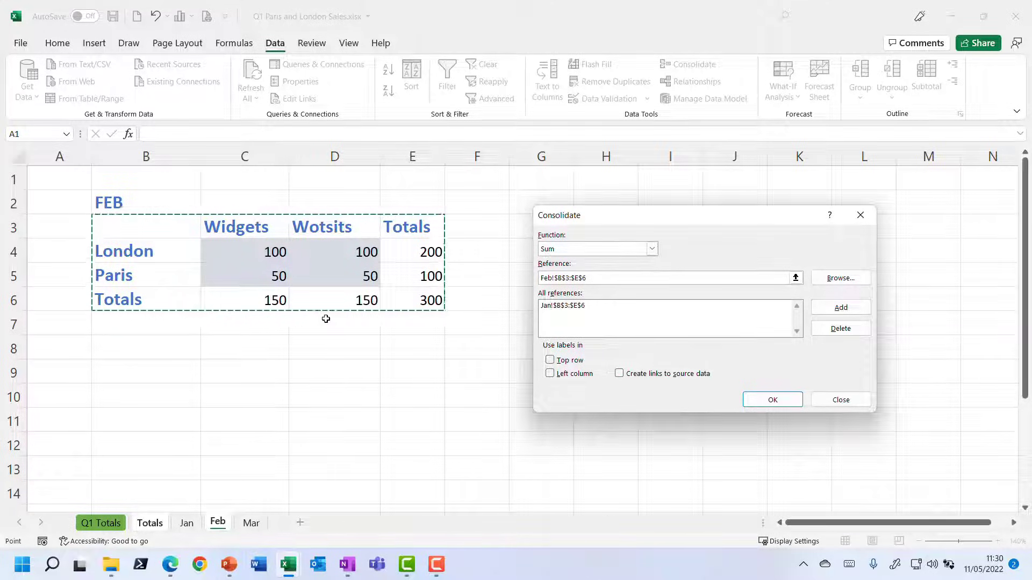
left_click(841, 308)
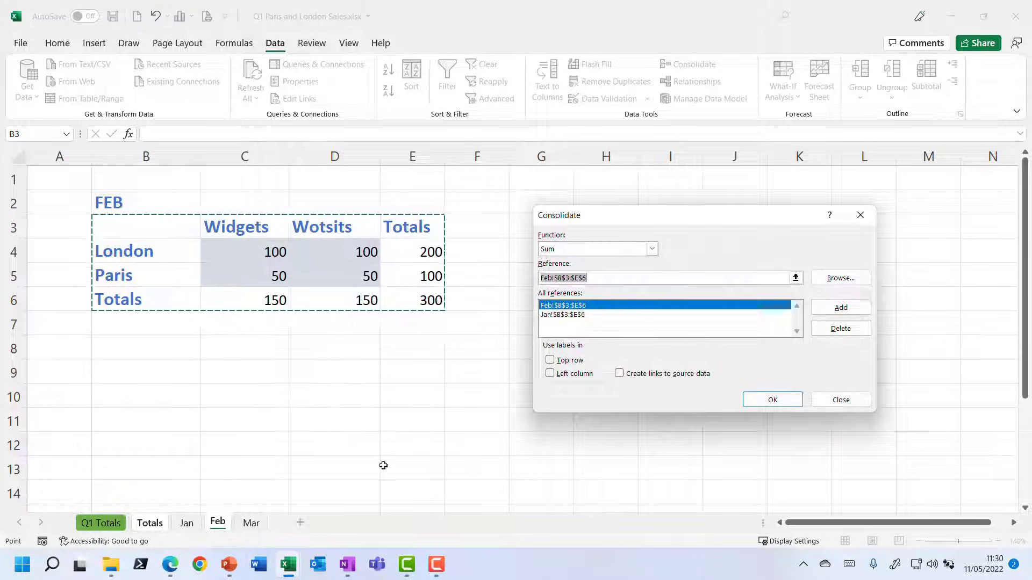
left_click(251, 523)
left_click(841, 308)
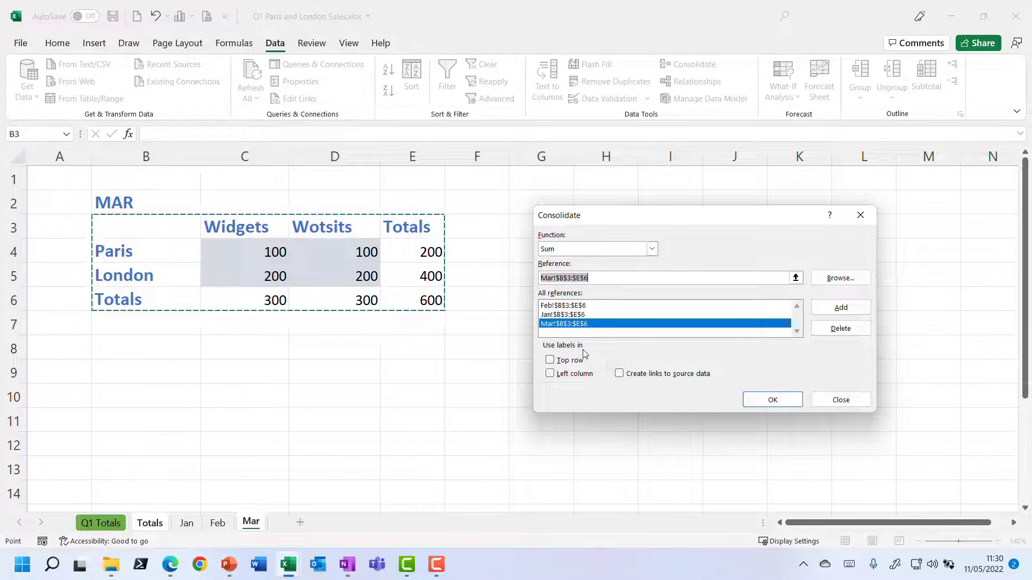
Use top row and left column labels and build the consolidated table.
left_click(550, 360)
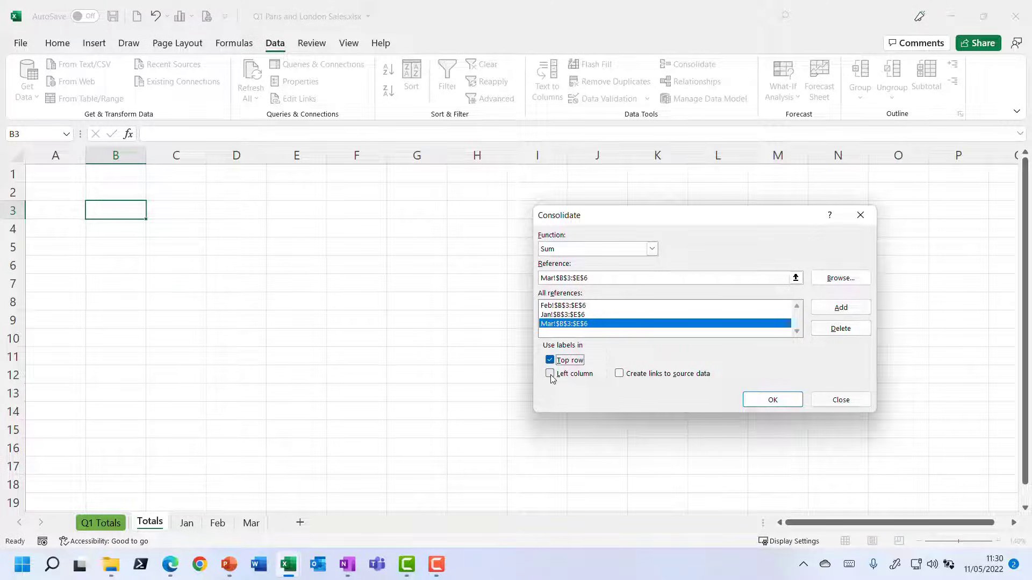
left_click(550, 373)
left_click(772, 399)
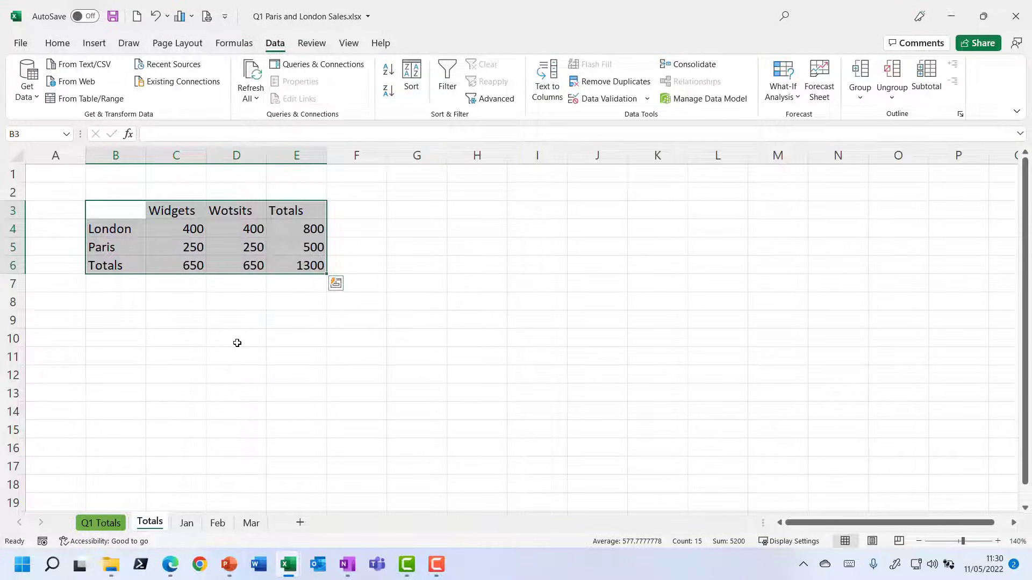
left_click(237, 343)
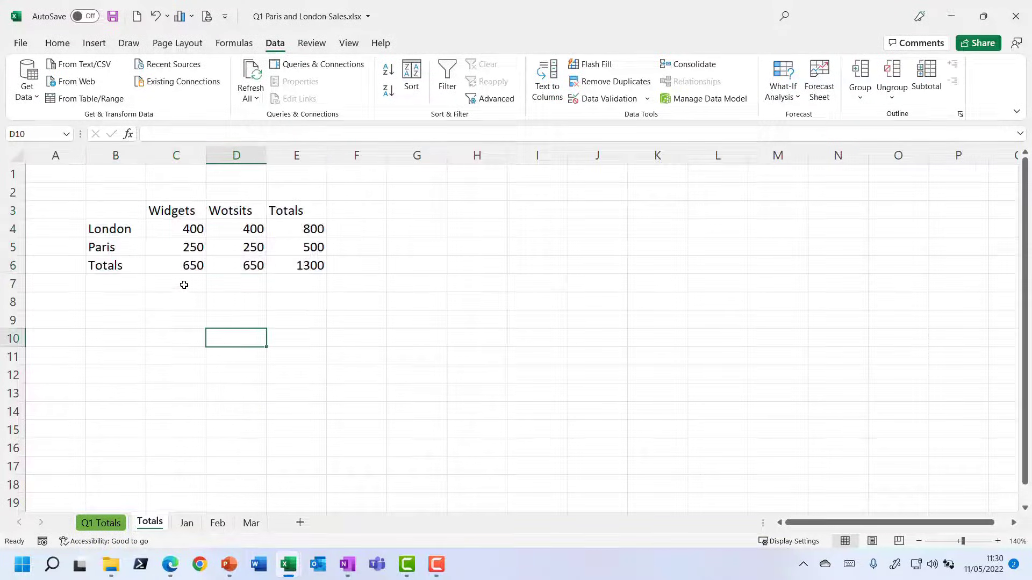
left_click(158, 252)
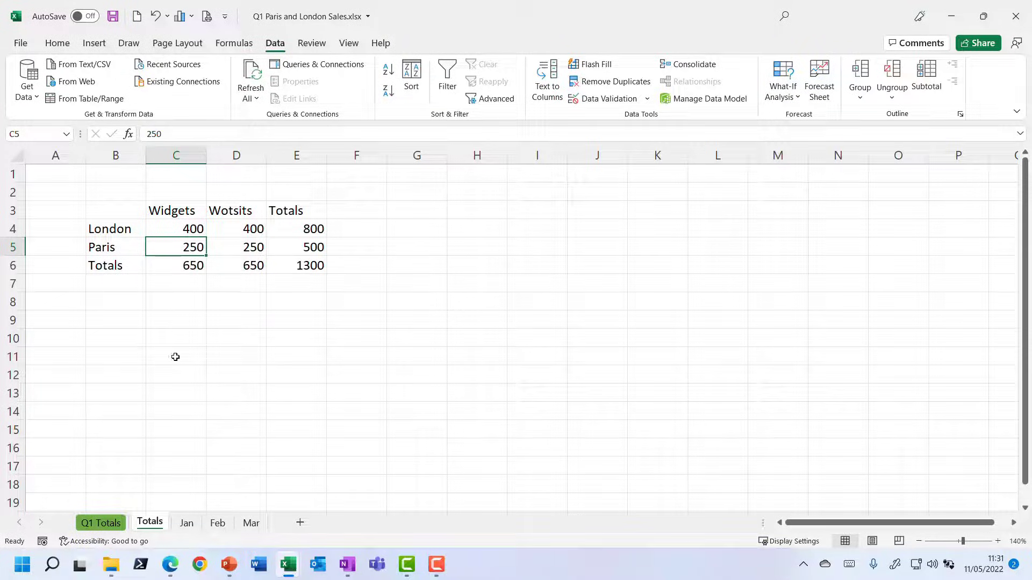
left_click(113, 524)
key("Tab")
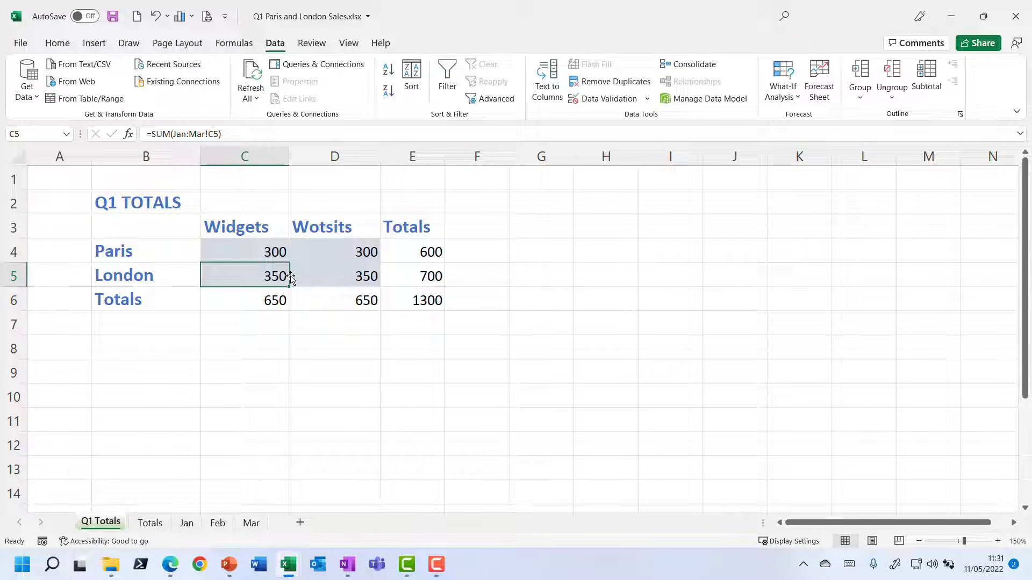
left_click(149, 523)
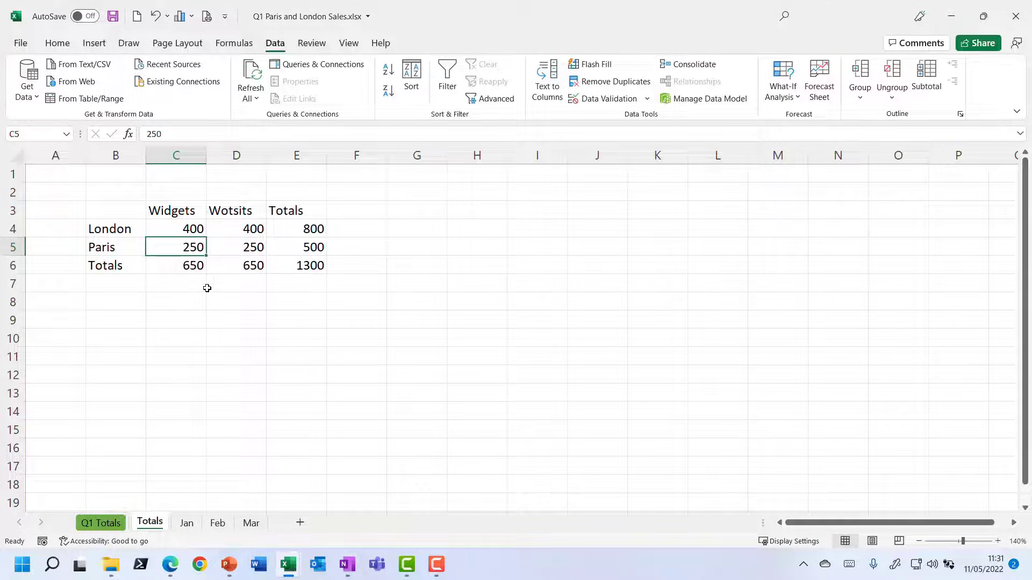
left_click(239, 248)
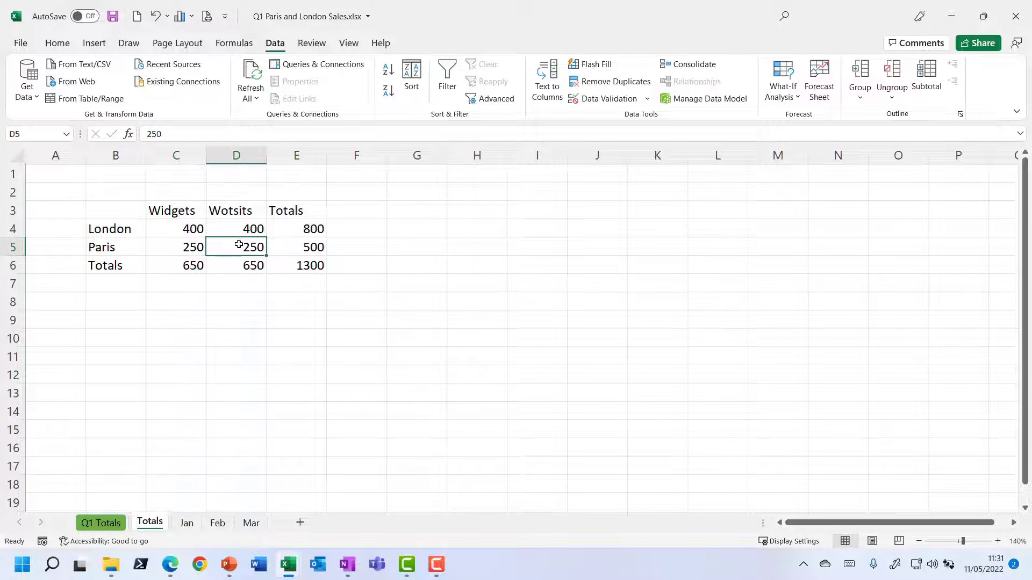
left_click(222, 228)
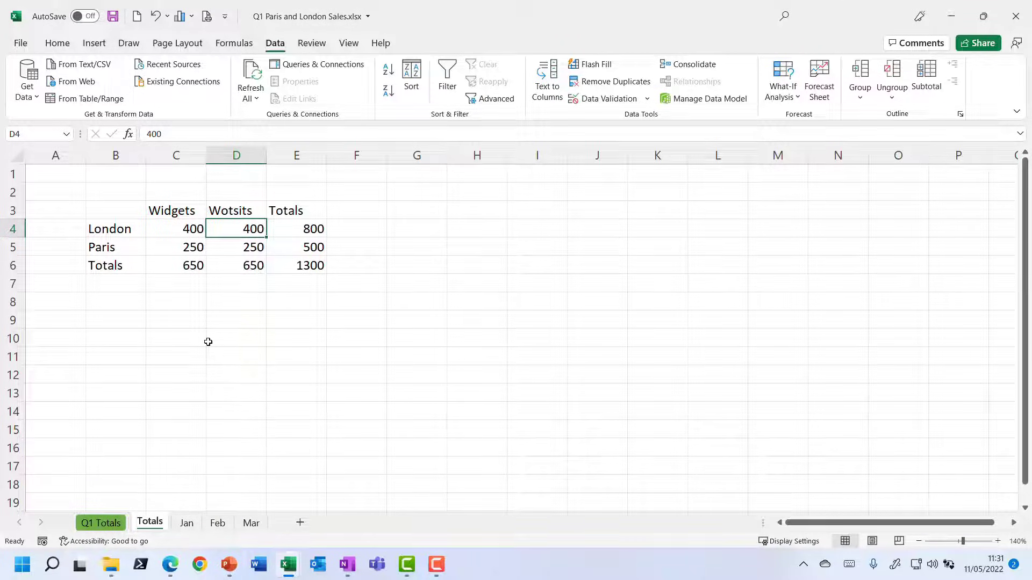
Re-consolidate Jan–Mar with Create links to source data, then inspect the Paris Widgets and Wotsits subtotals.
left_click(693, 64)
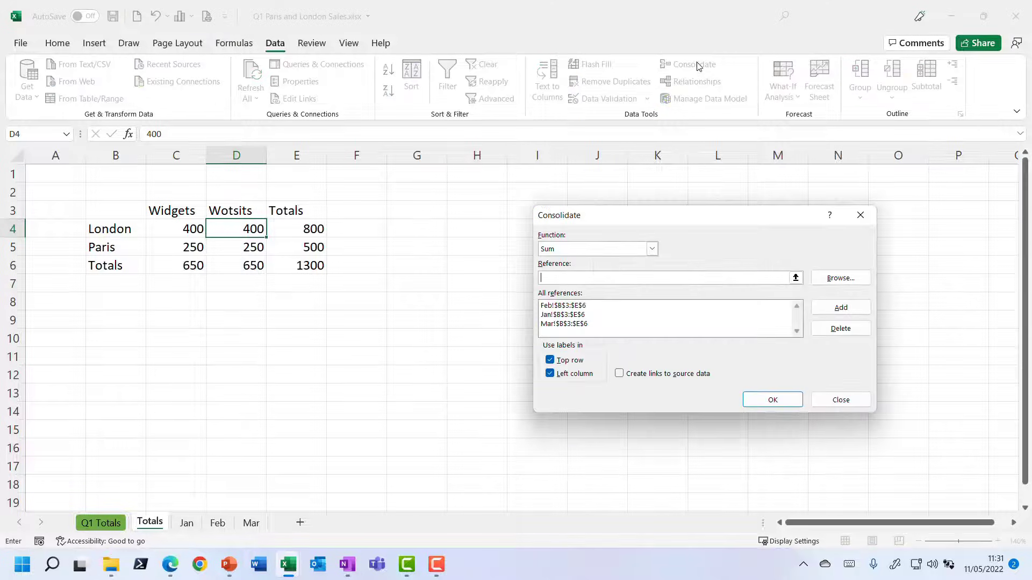
left_click(620, 374)
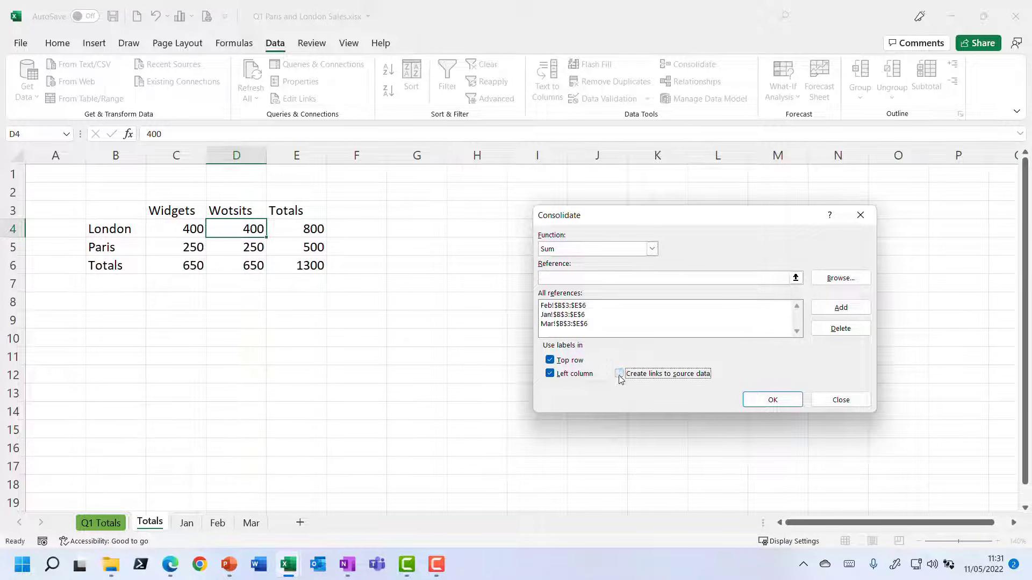
left_click(774, 400)
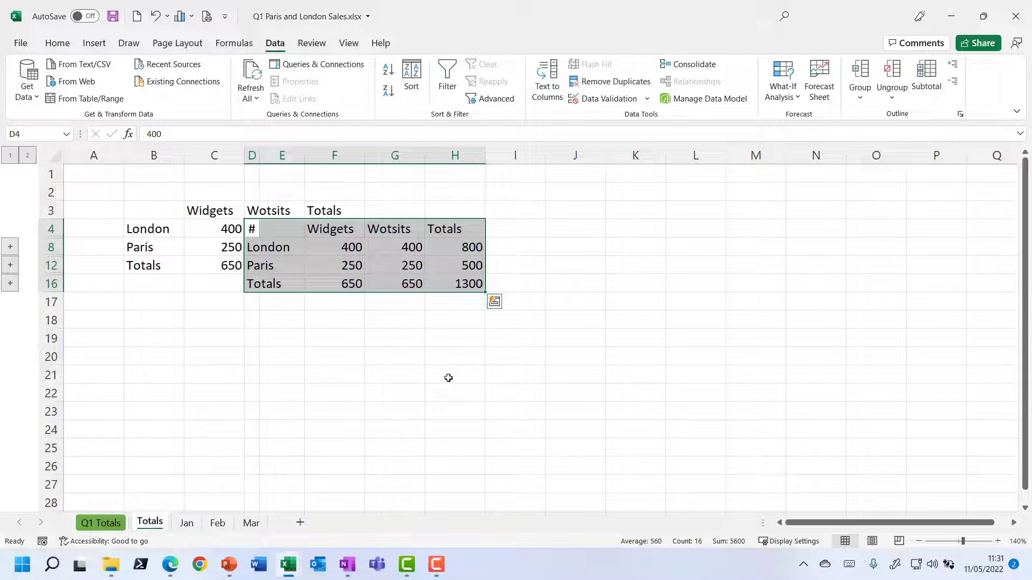
left_click(350, 262)
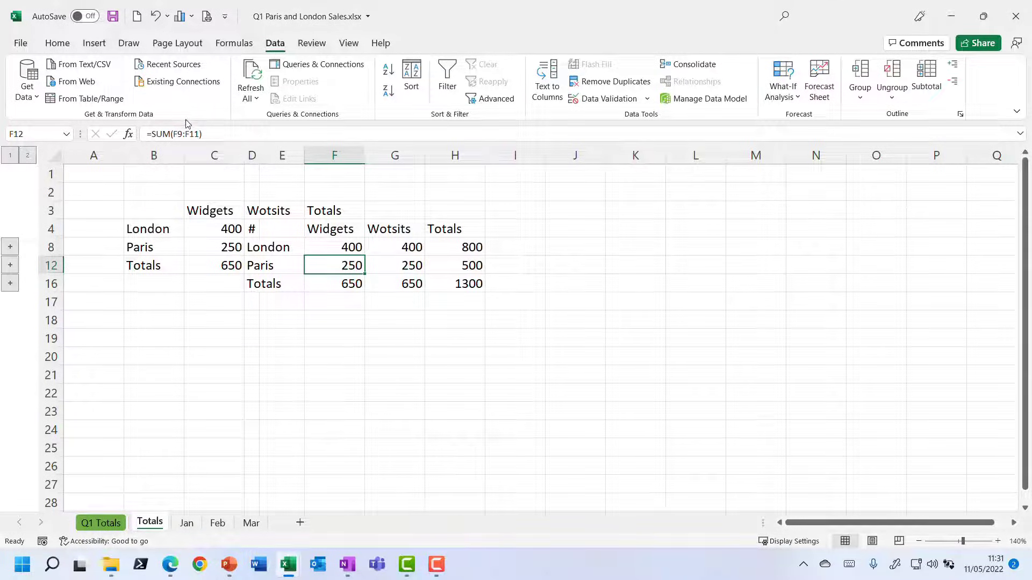
left_click(398, 267)
left_click(400, 246)
left_click(344, 243)
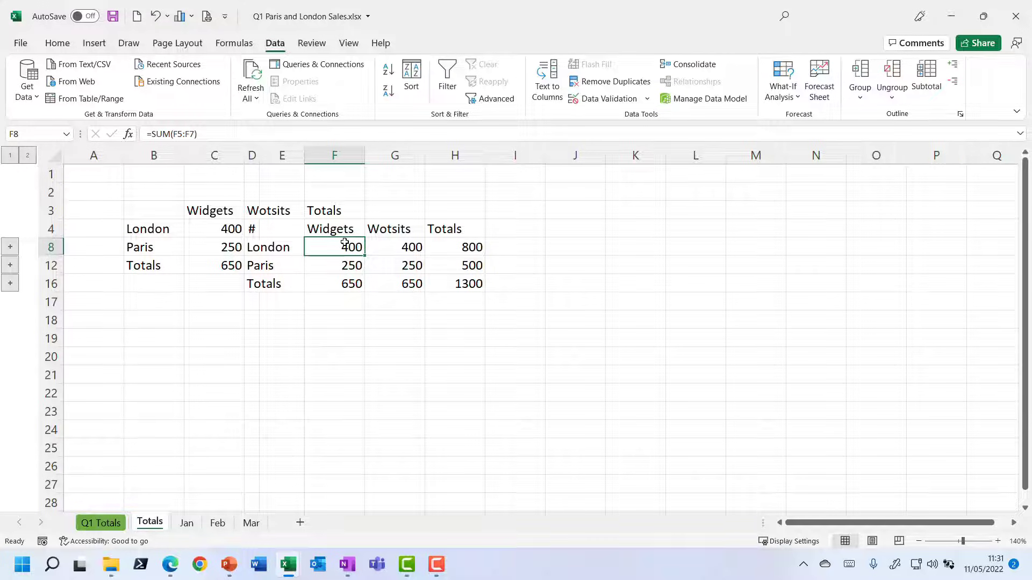
left_click(10, 268)
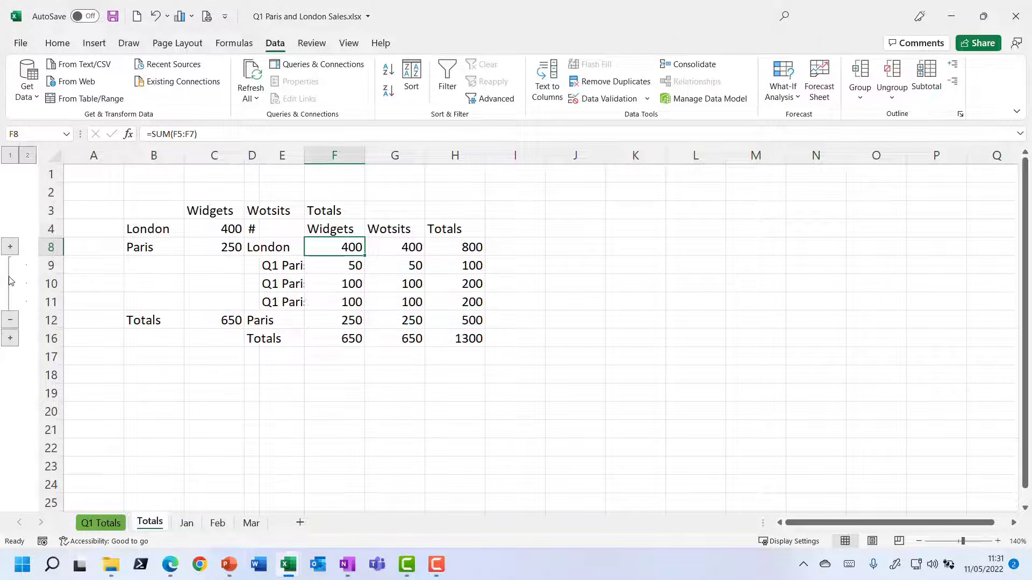
left_click(10, 339)
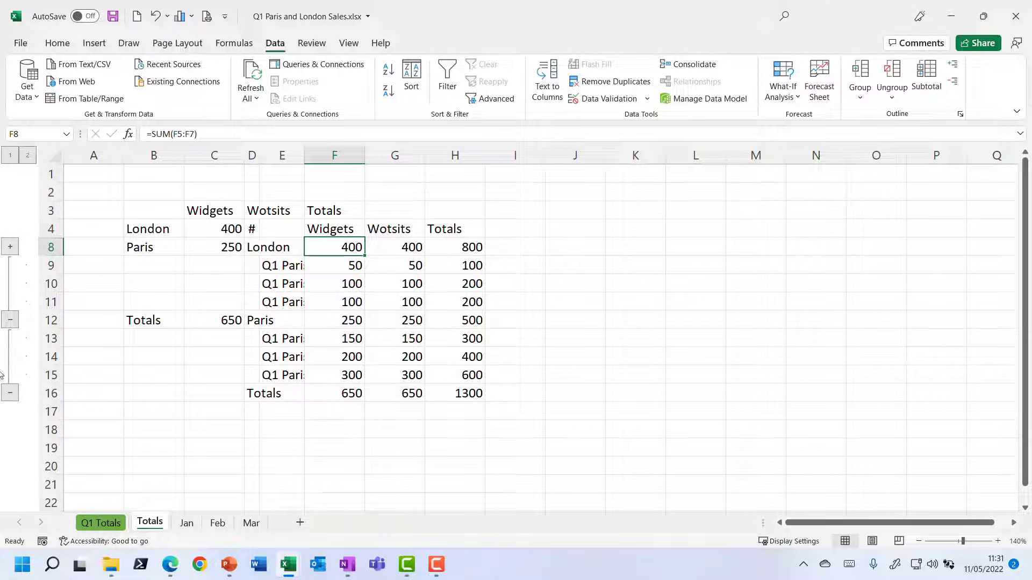
left_click(12, 324)
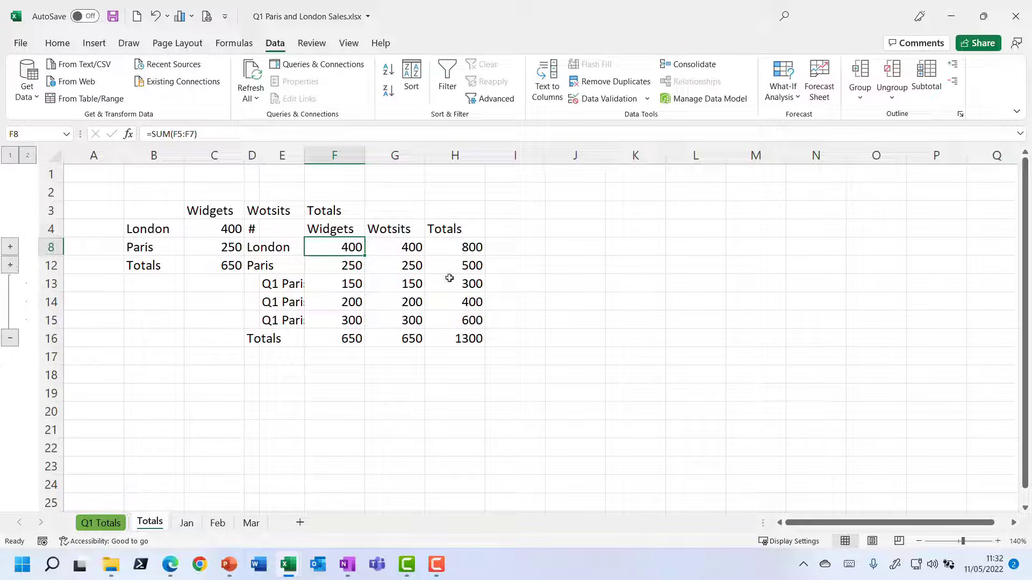
left_click(349, 288)
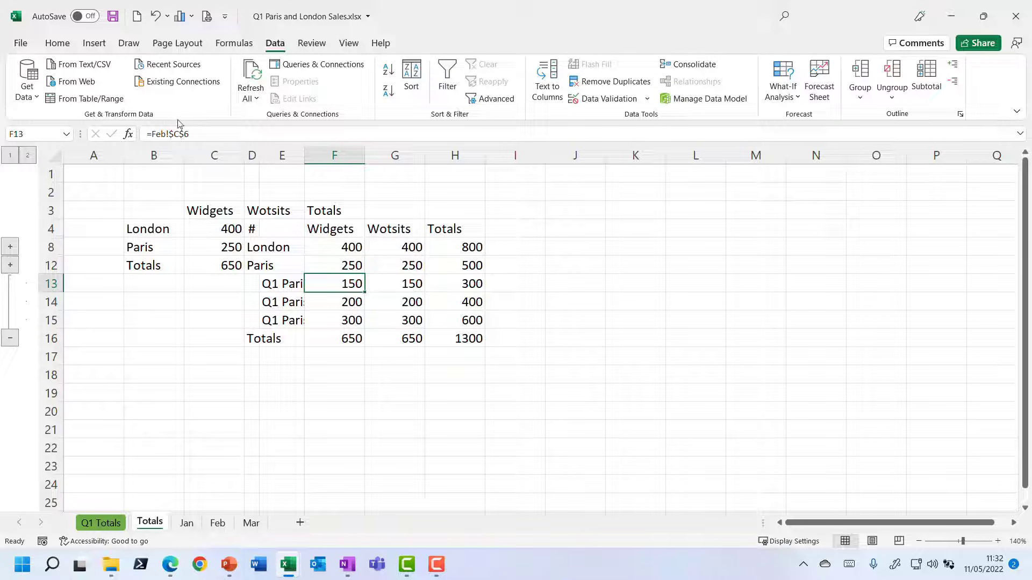
left_click(10, 338)
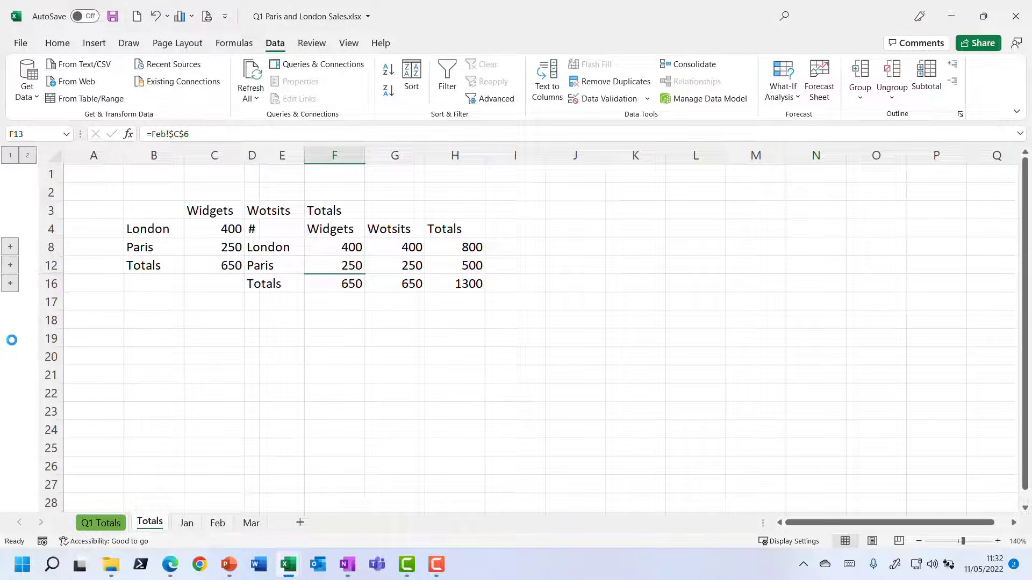
left_click_drag(376, 273, 391, 269)
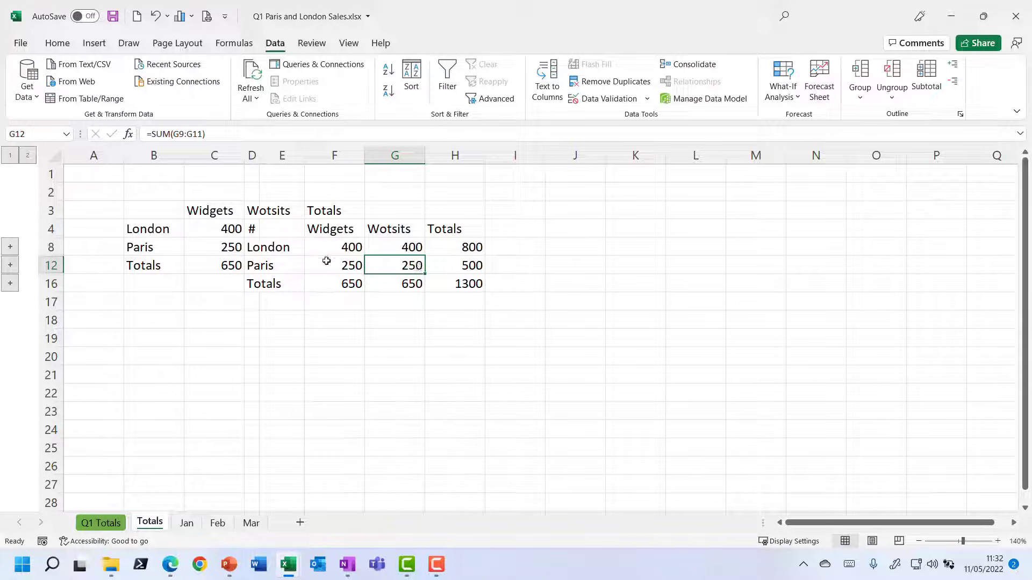
Enter 10 as Feb's Paris Wotsits figure in cell D5.
left_click(217, 523)
left_click(346, 280)
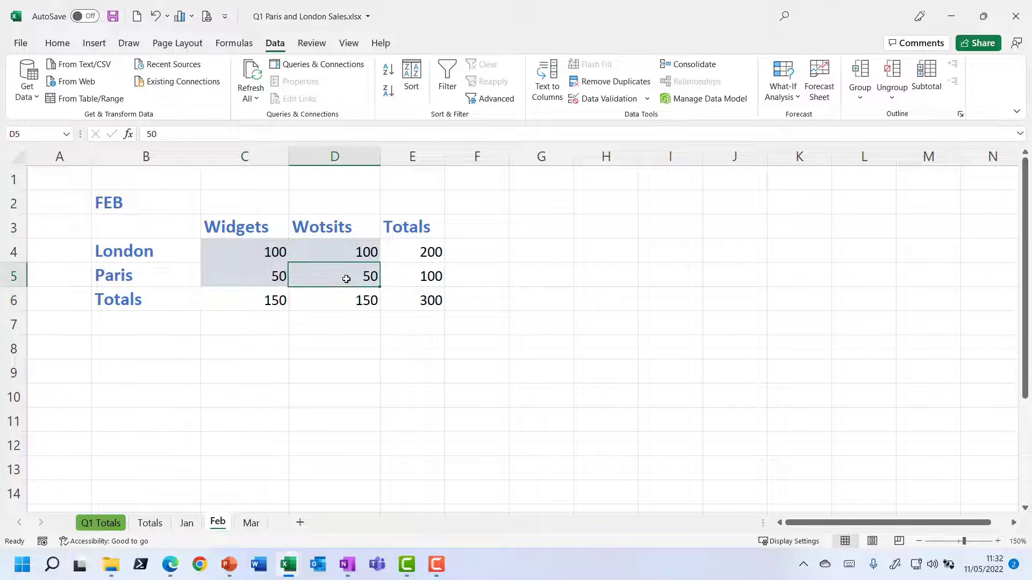
type("10")
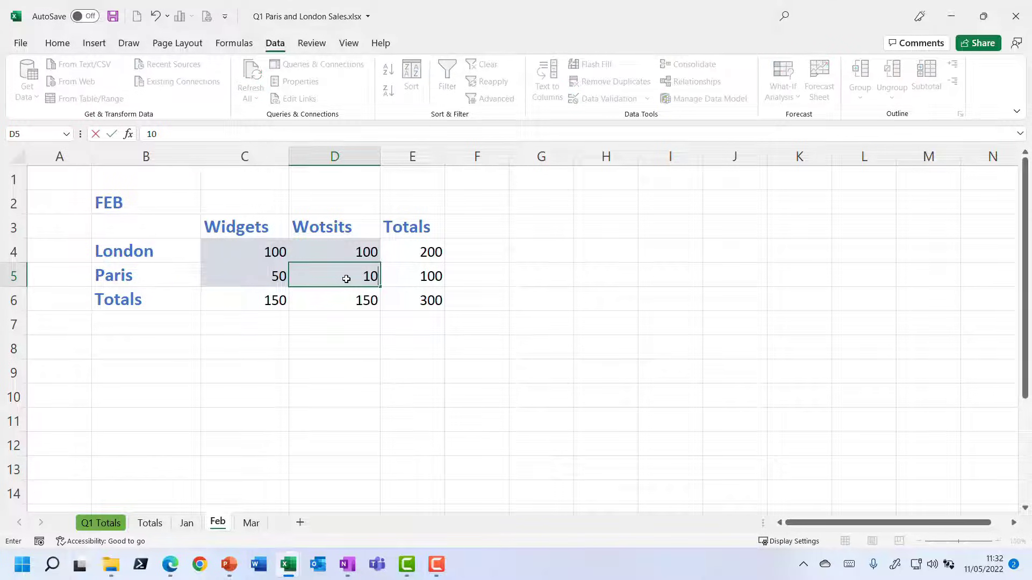
key("Return")
Check Totals and Q1 Totals show Paris Wotsits 210 and grand total 1260, then reopen Consolidate.
left_click(159, 521)
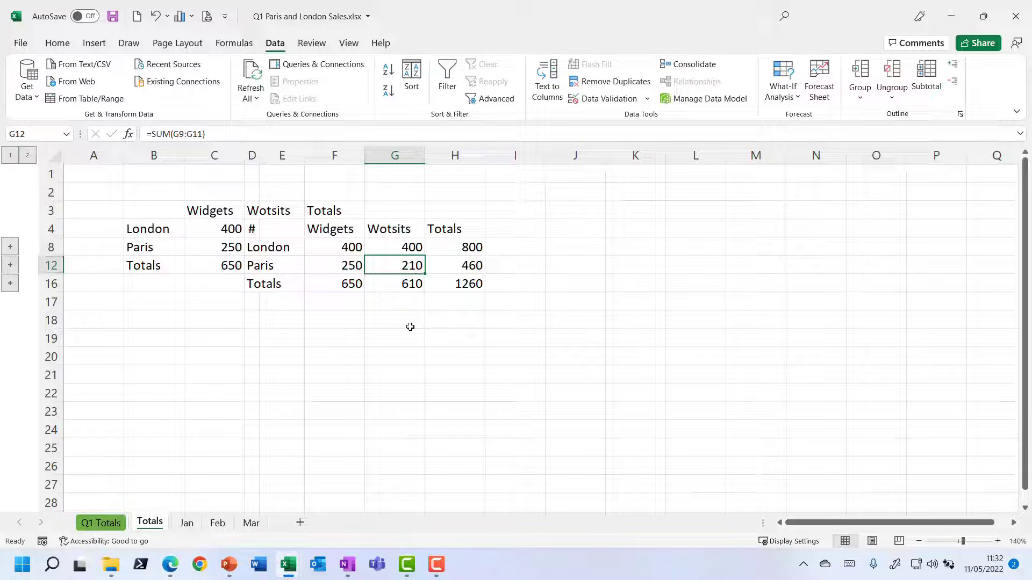
left_click(111, 523)
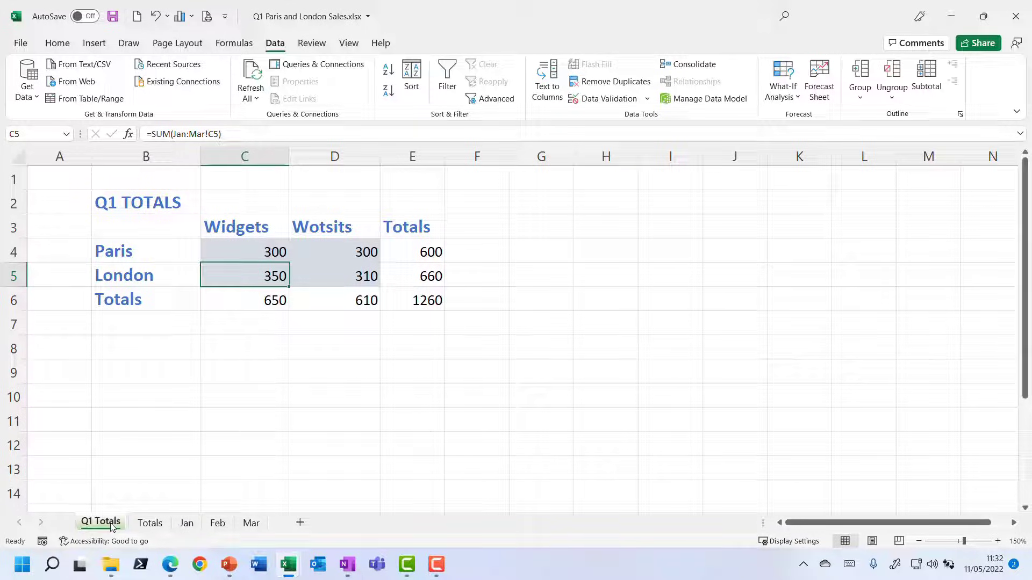
key("shift+Return")
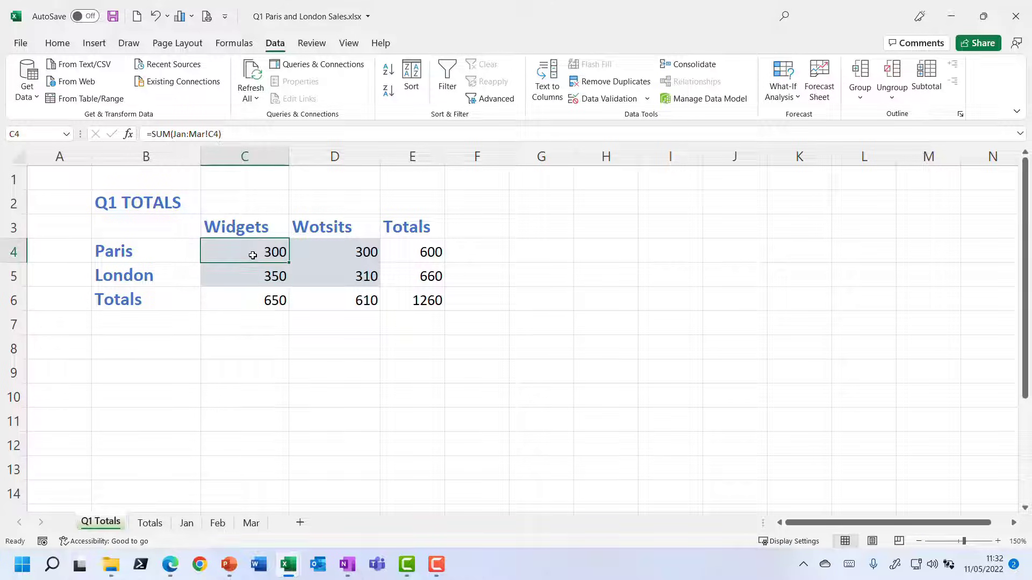
key("Tab")
key("Return")
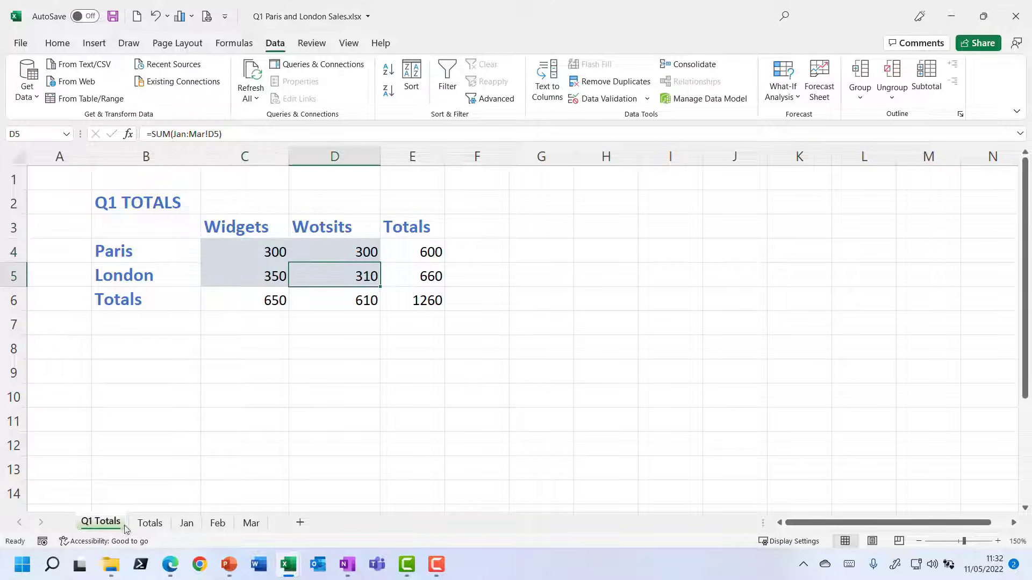
left_click(156, 523)
left_click(694, 66)
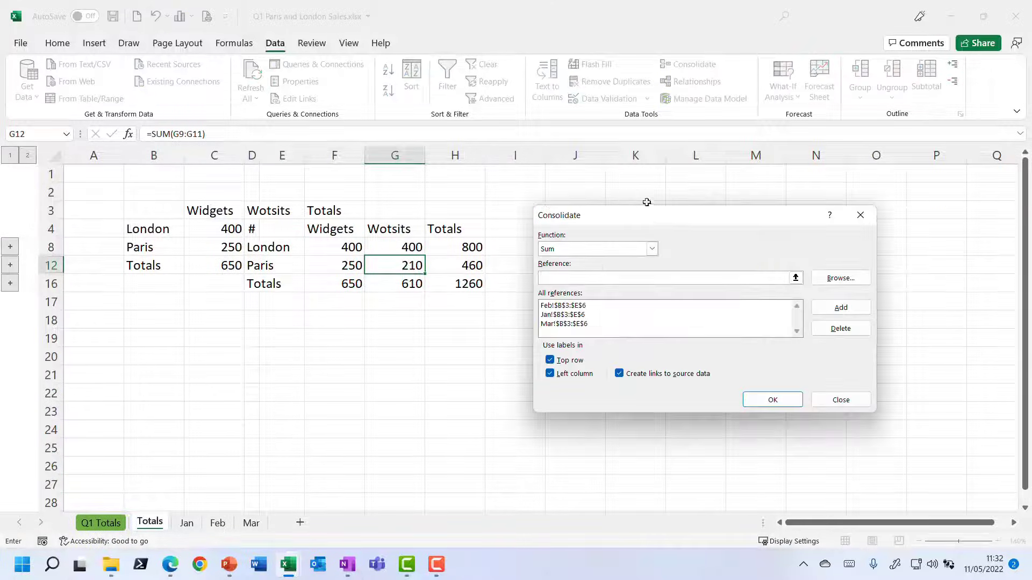